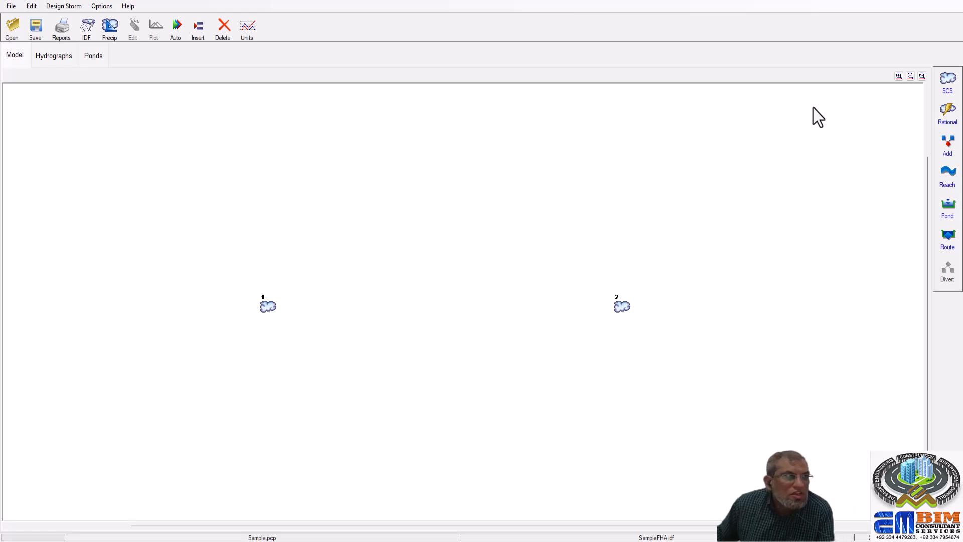
- Review the rainfall IDF data in SampleFHA.idf, covering the intensity graph, the IDF table and the FHA coefficients, and exit
click(95, 39)
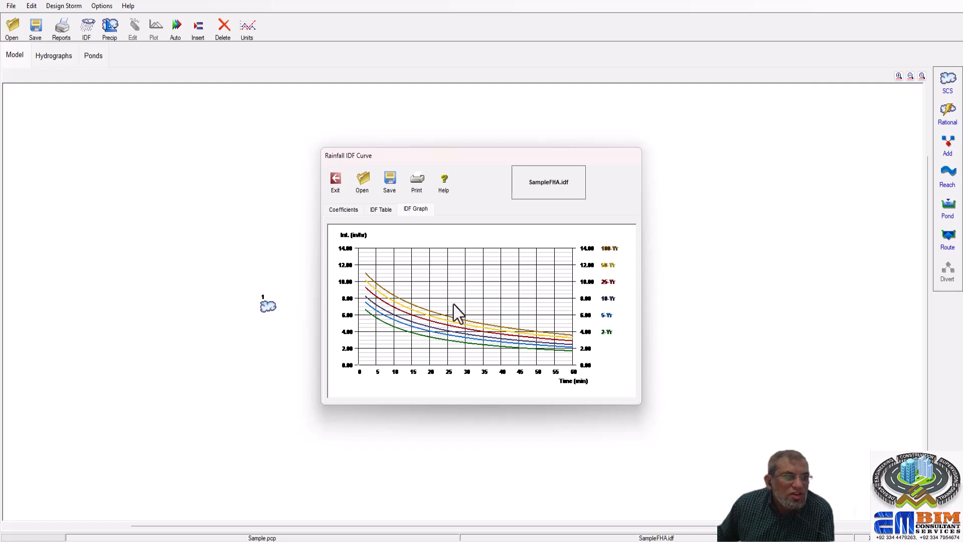
click(362, 182)
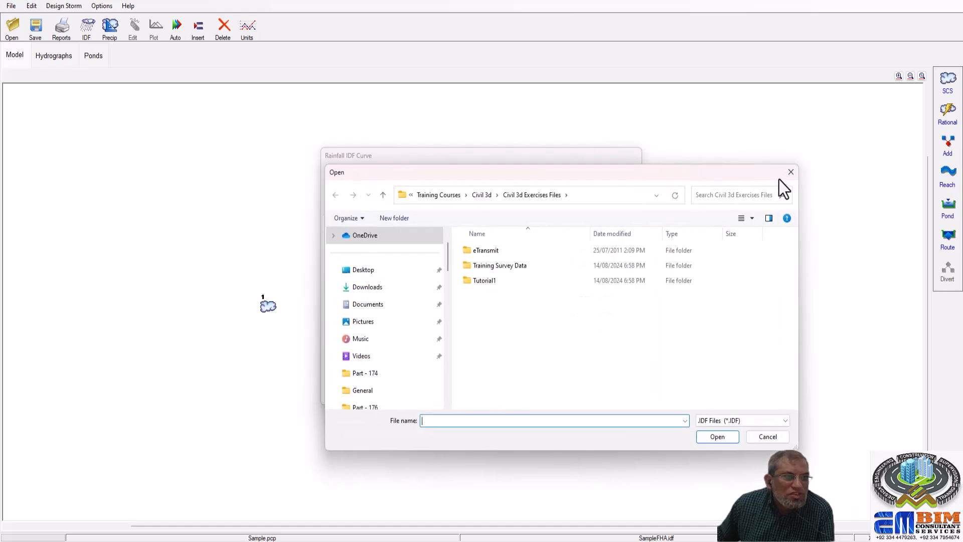
click(791, 173)
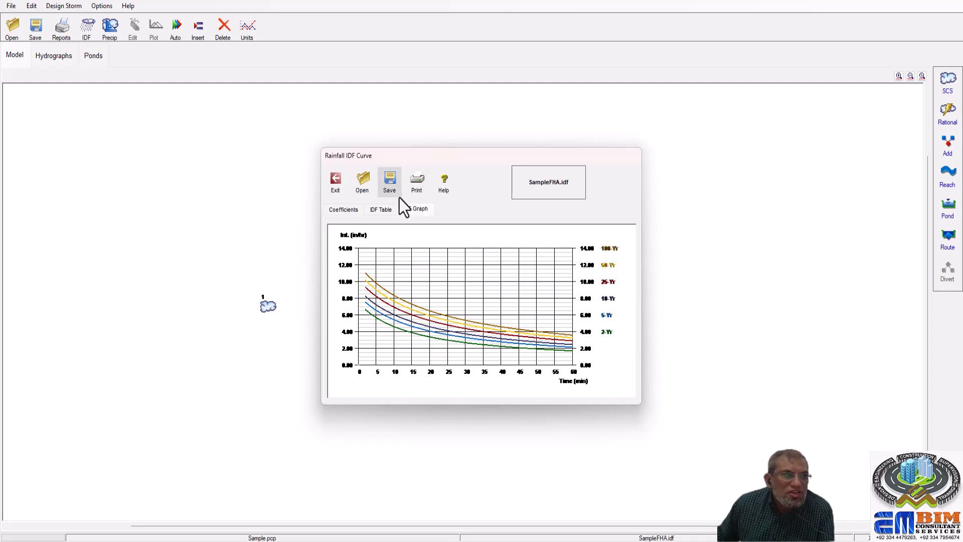
click(380, 213)
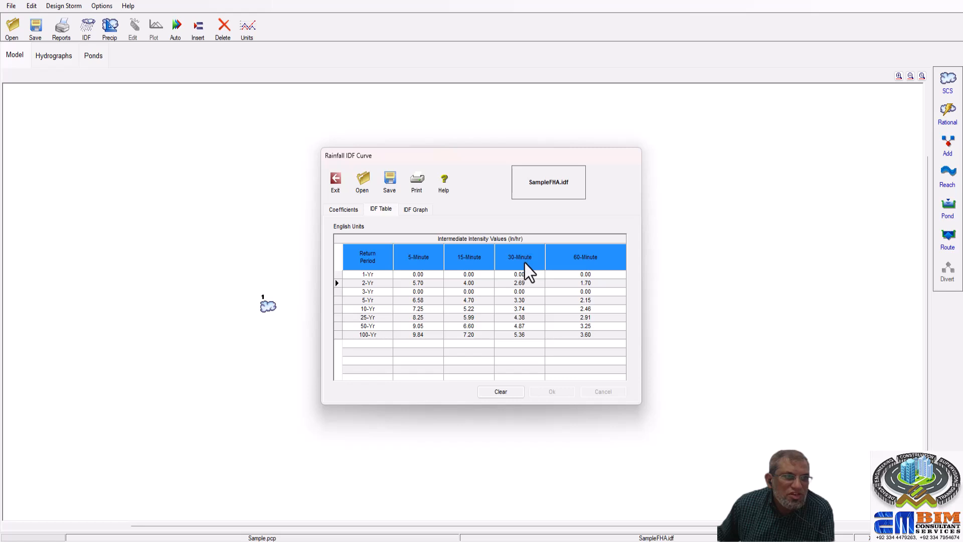
click(414, 211)
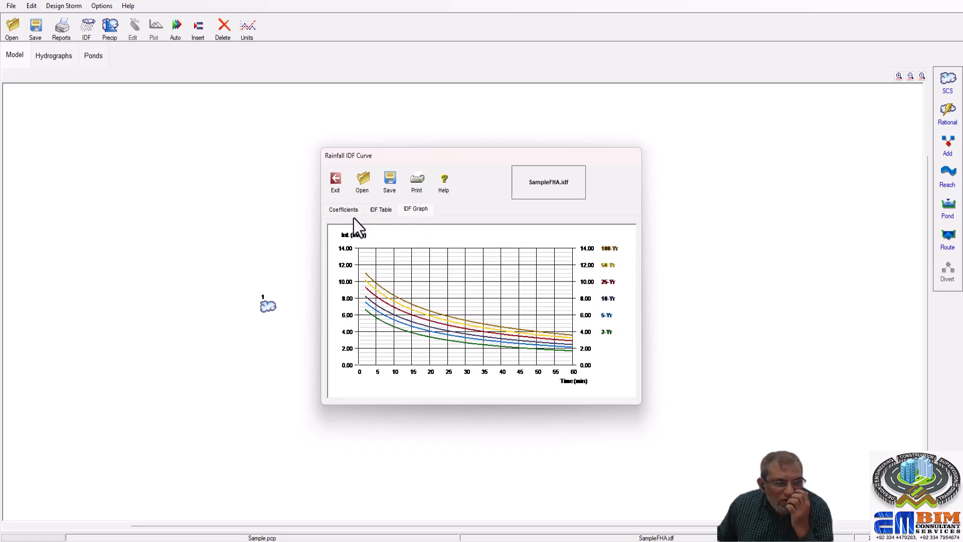
click(343, 211)
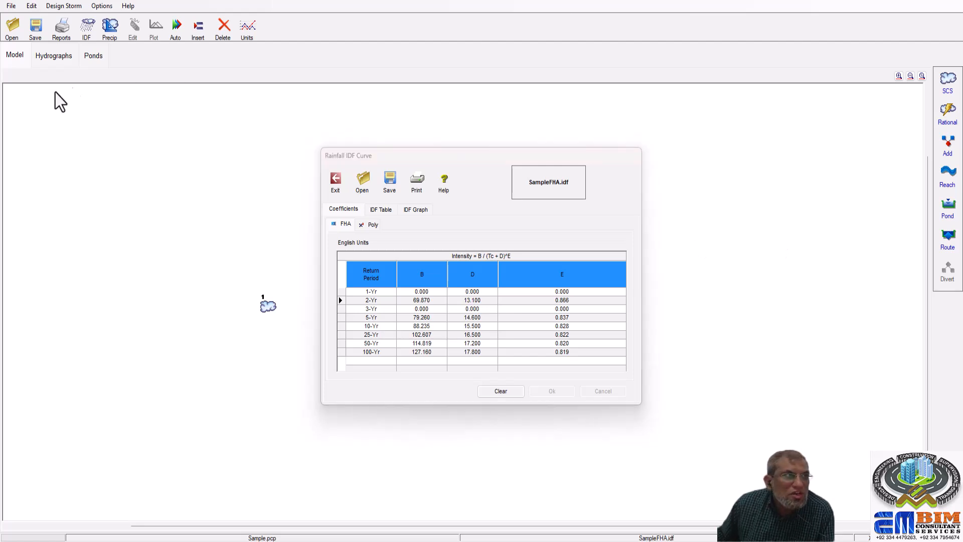
click(110, 35)
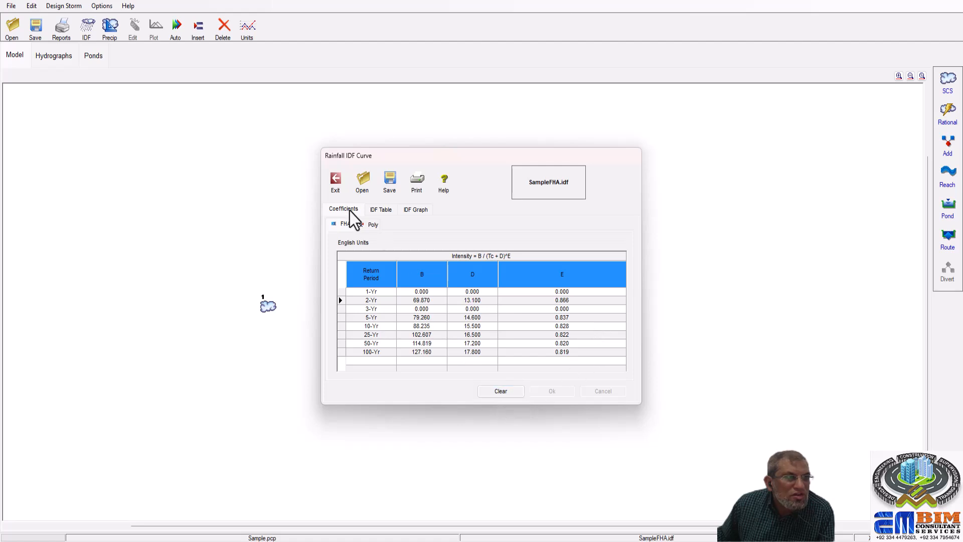
click(335, 179)
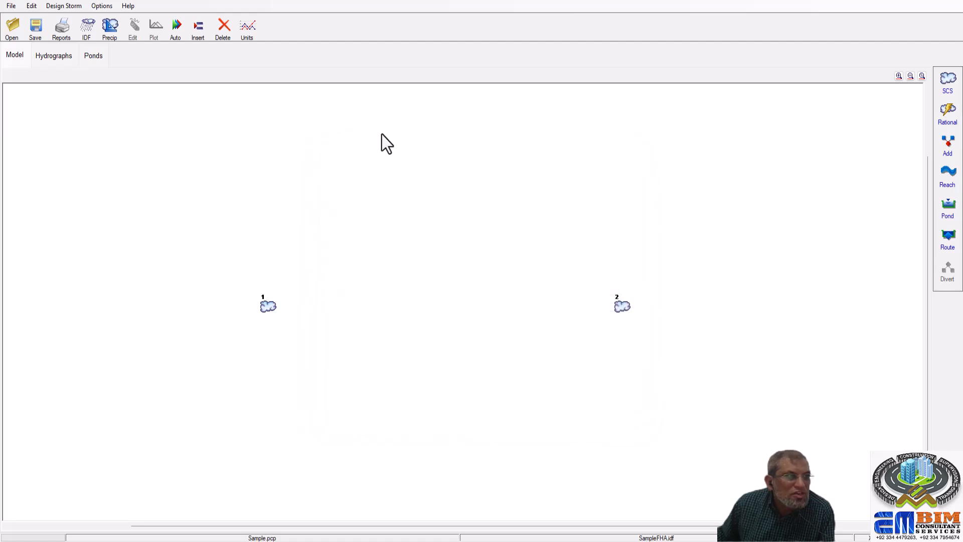
- Examine the precipitation data per return period in the Event Manager and where precipitation files are opened, and close it
click(110, 31)
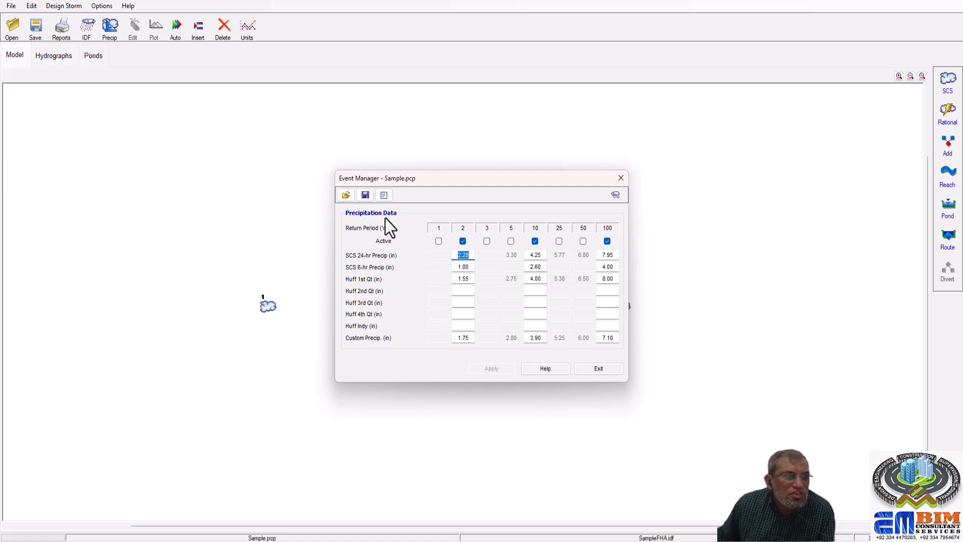
click(346, 196)
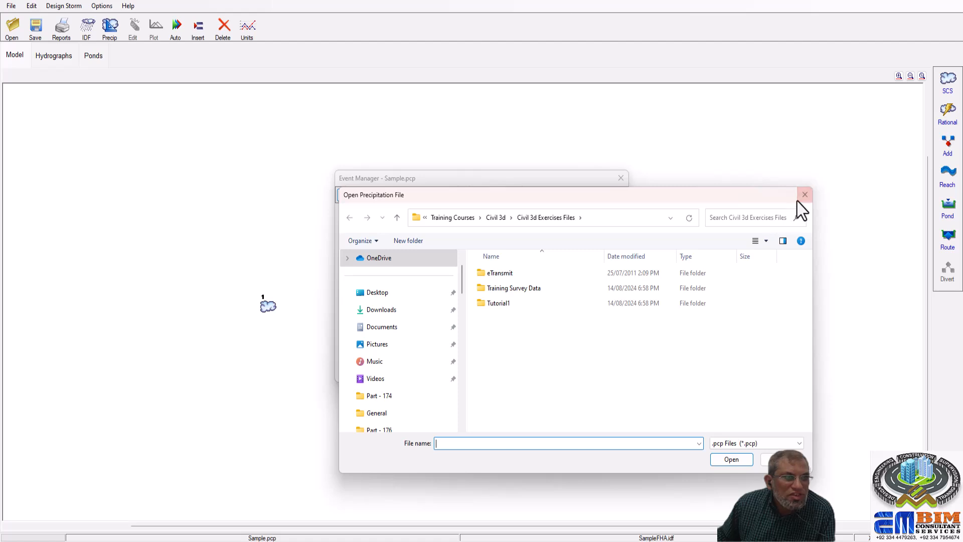
click(803, 197)
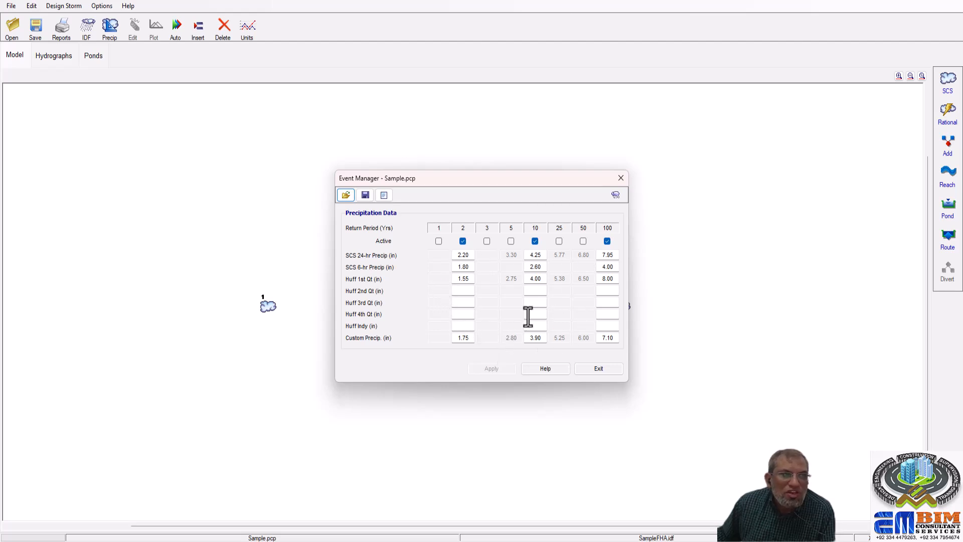
click(622, 179)
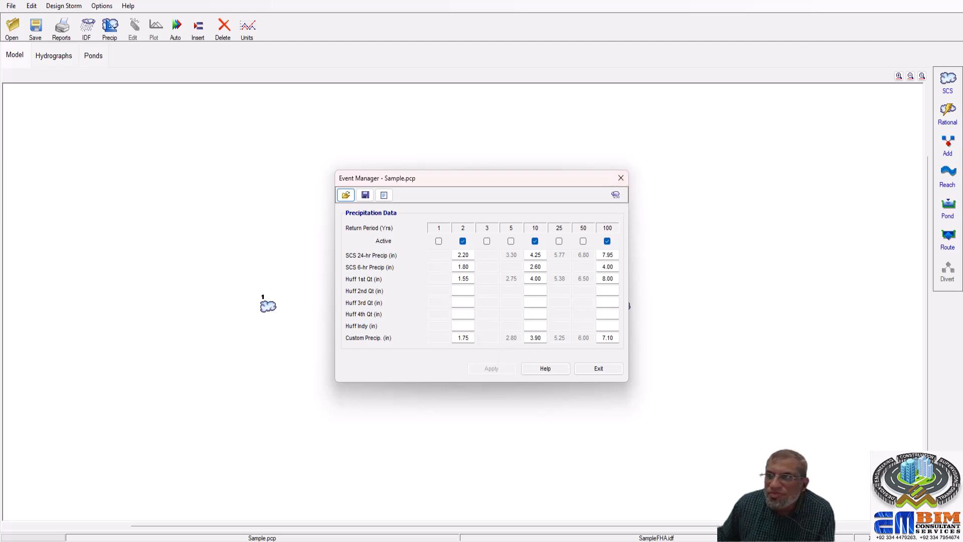
- Inspect the SCS runoff settings and the hydrograph plot of hydrograph 1, and close both
click(262, 313)
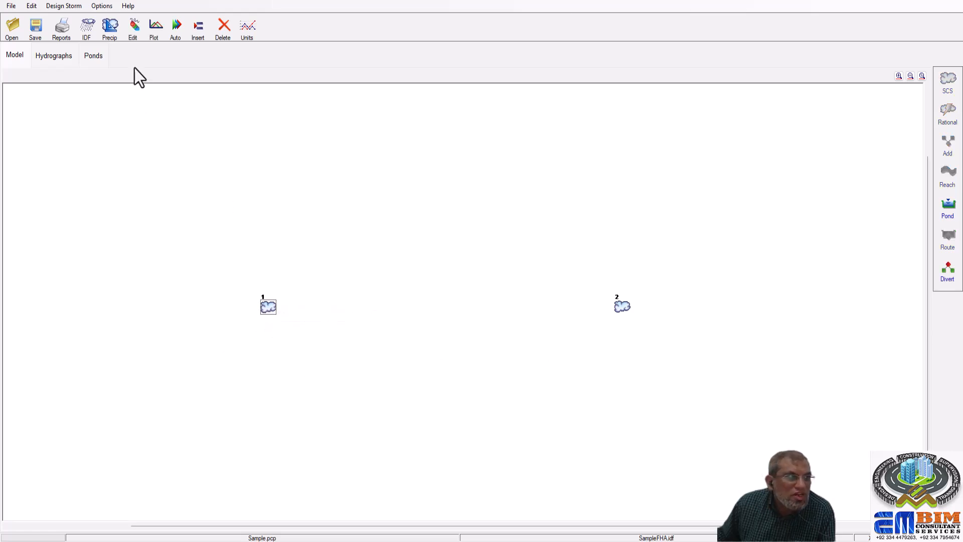
click(135, 31)
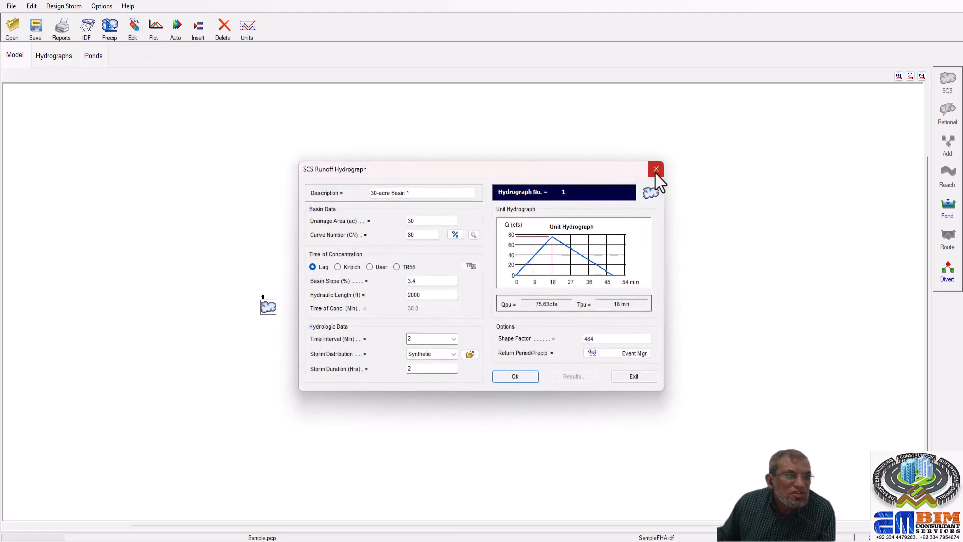
click(656, 170)
click(155, 36)
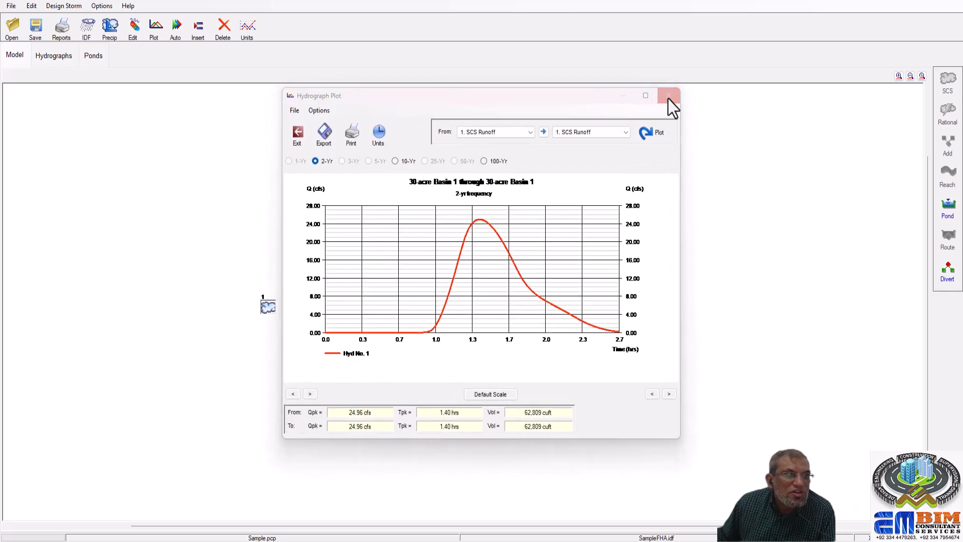
click(669, 96)
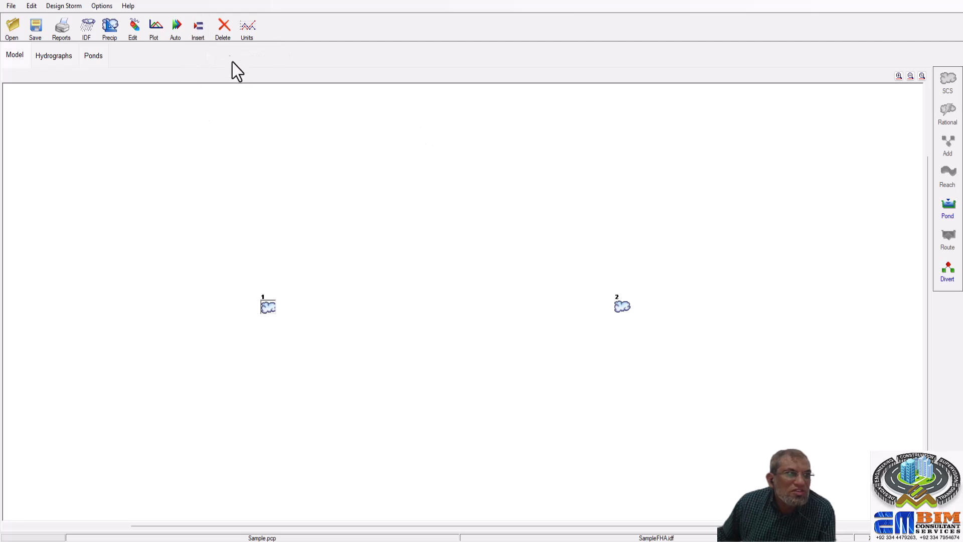
- Check the available unit systems without changing the current selection
click(245, 36)
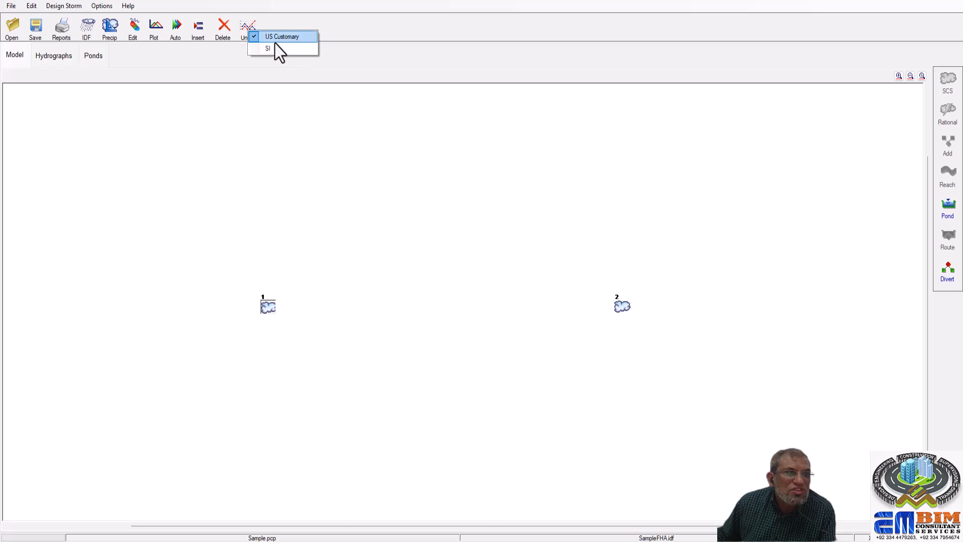
click(354, 254)
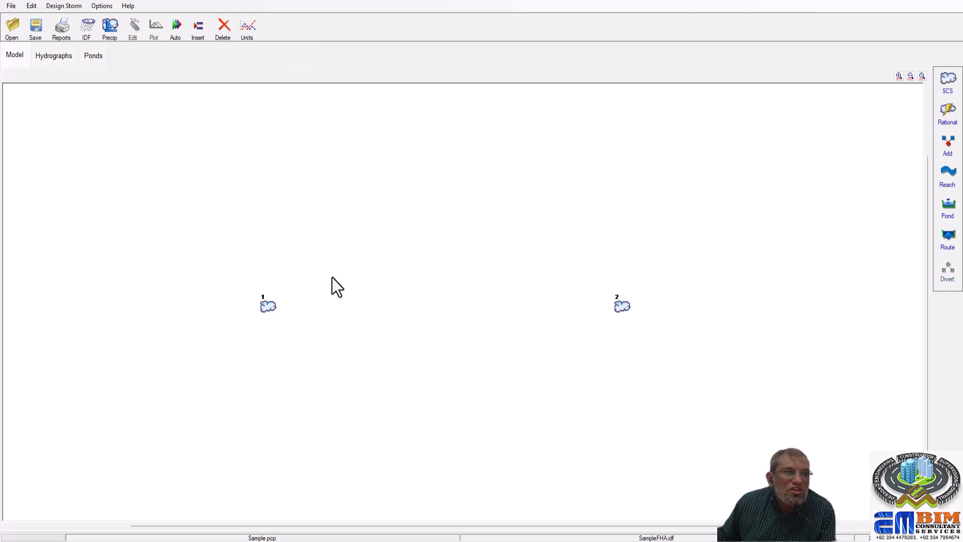
- Look over both runoff hydrographs in the model and examine the basin, time of concentration and hydrologic inputs of 30-acre Basin 1
click(276, 307)
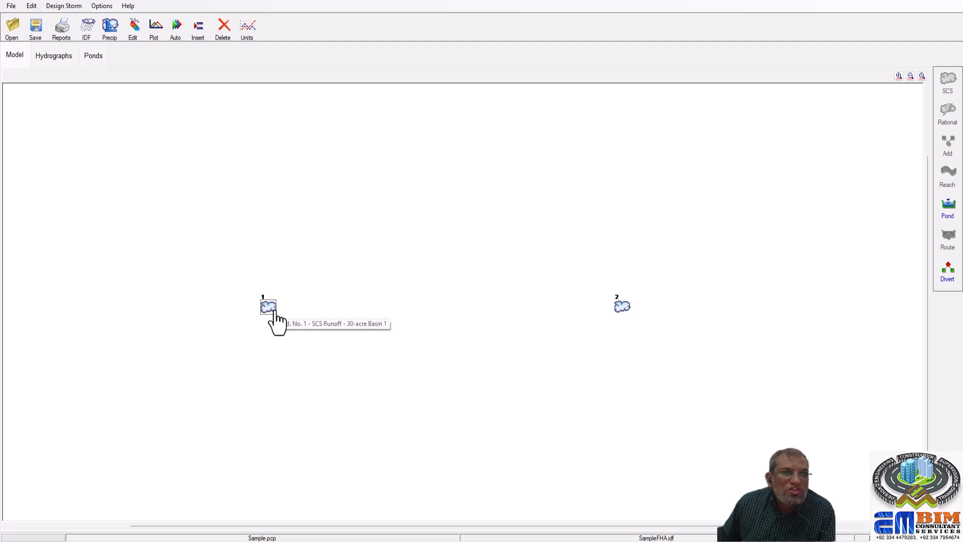
click(621, 312)
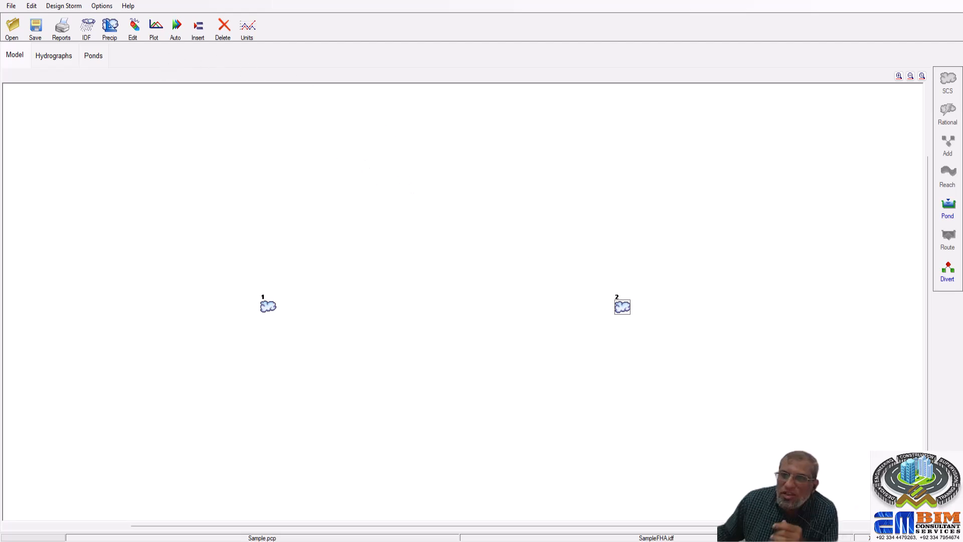
double_click(267, 307)
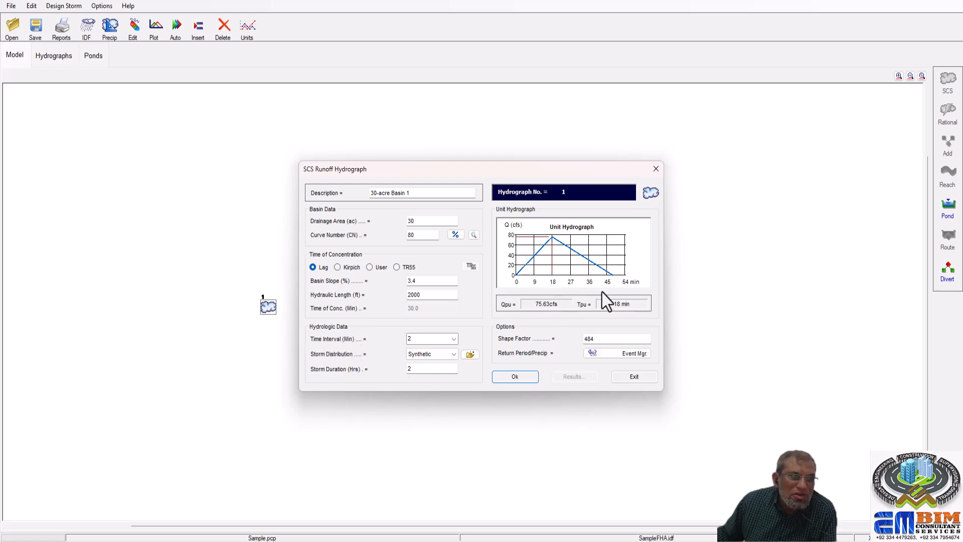
click(635, 377)
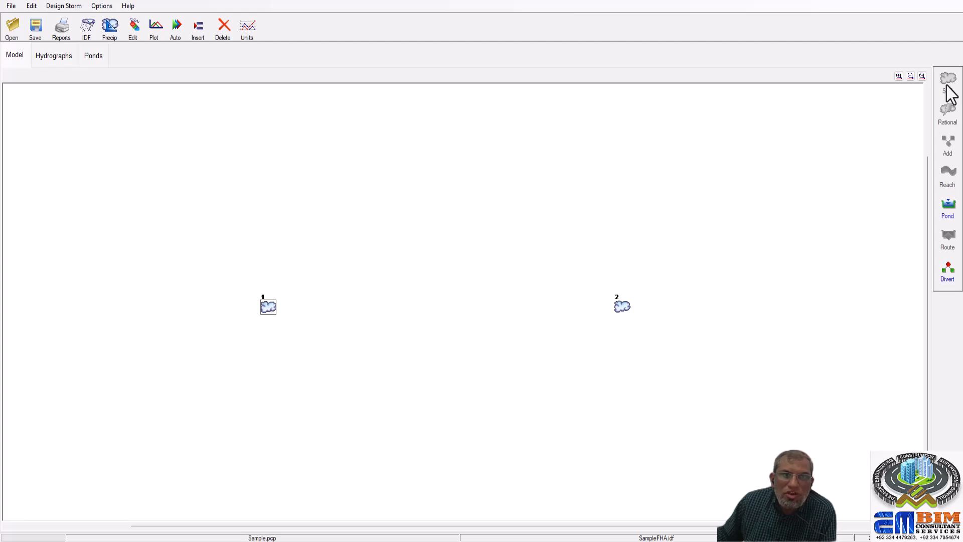
click(623, 306)
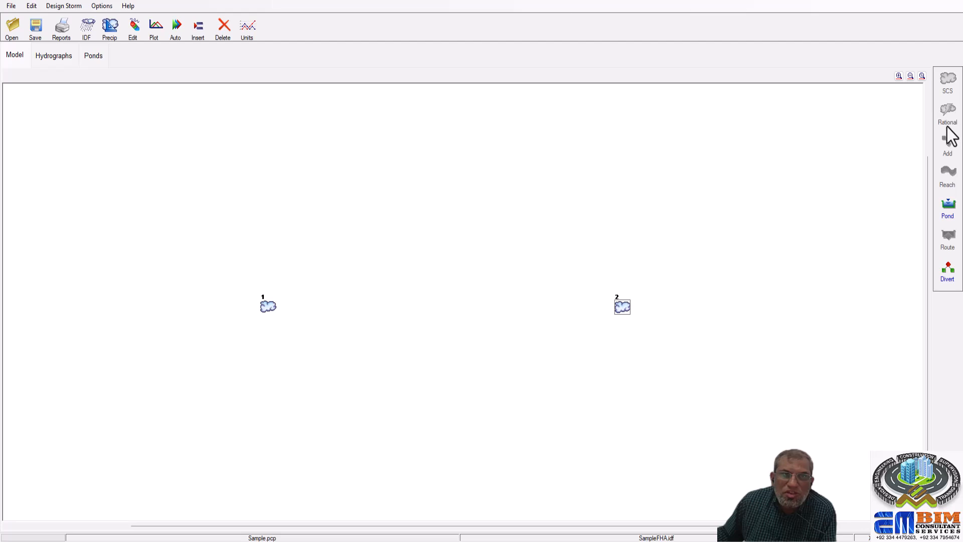
click(791, 192)
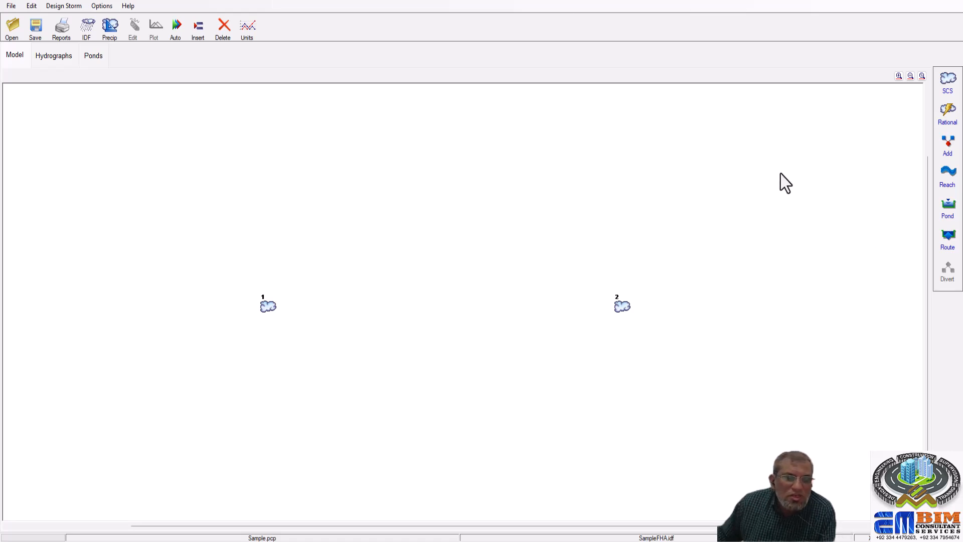
- Start a new SCS runoff hydrograph described as "18 Acres Basic 3" with a drainage area of 18 acres
click(949, 85)
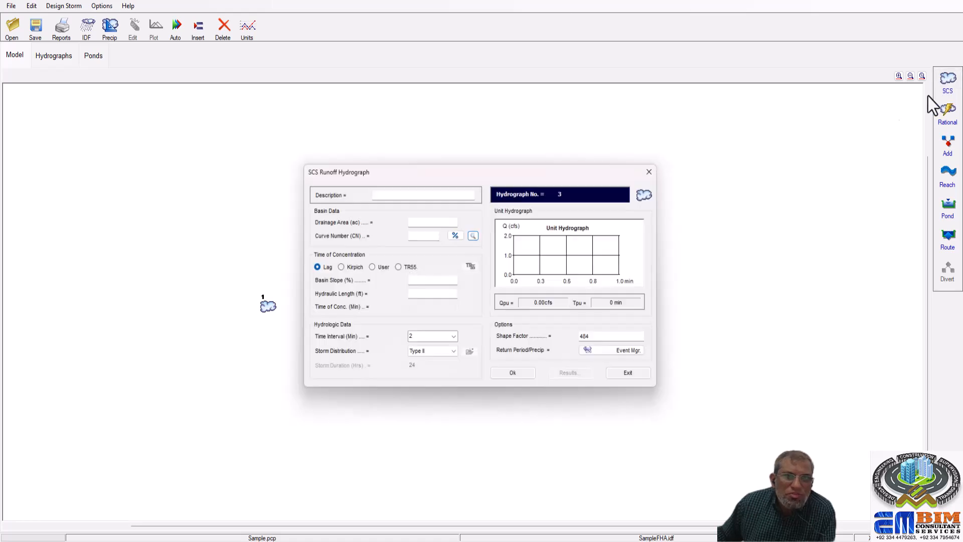
click(412, 193)
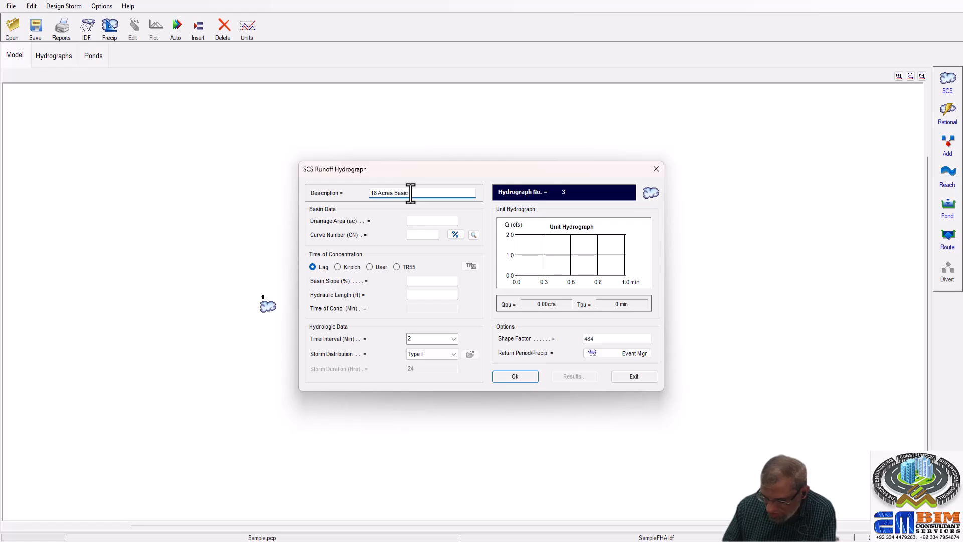
text(3)
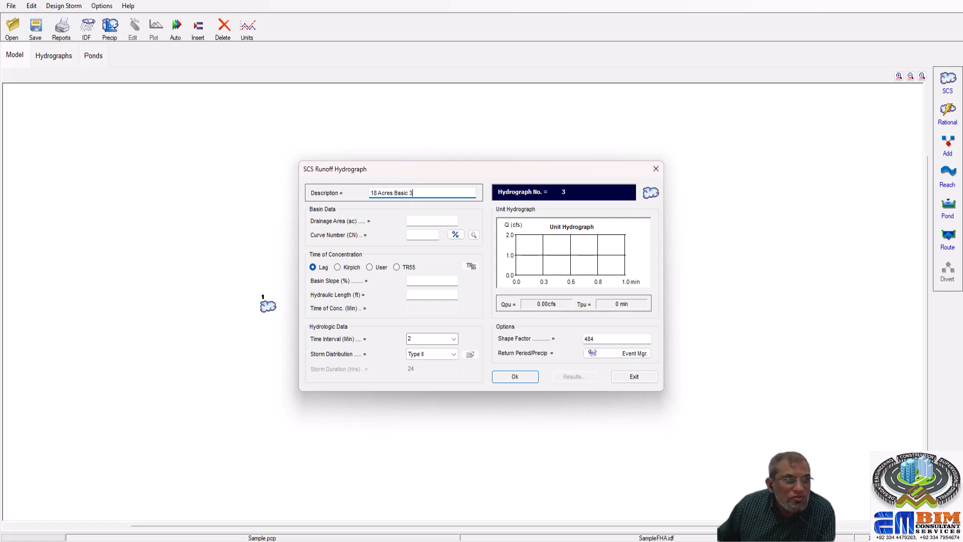
click(427, 221)
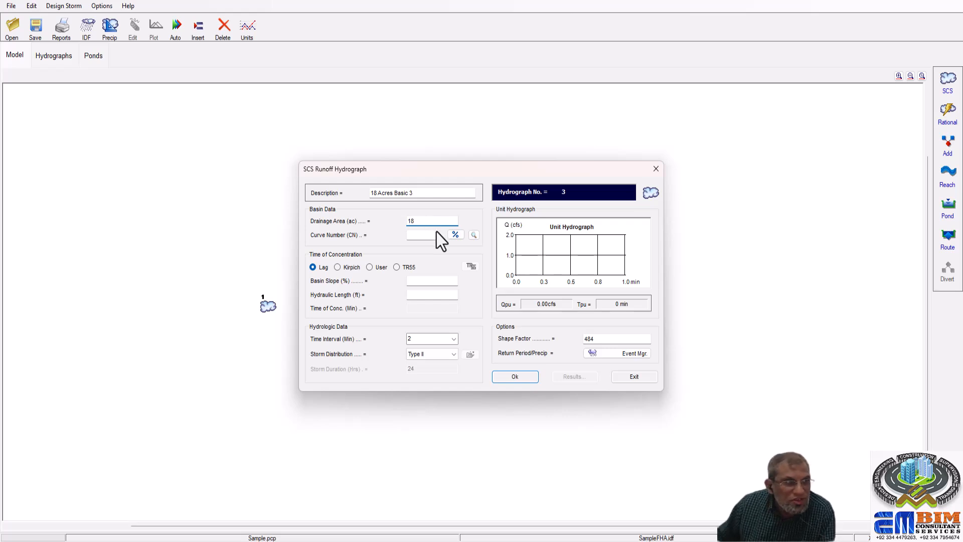
- Consult the SCS Curve Numbers (CN) reference table in the user's guide, through to the open spaces and row crops entries
click(475, 236)
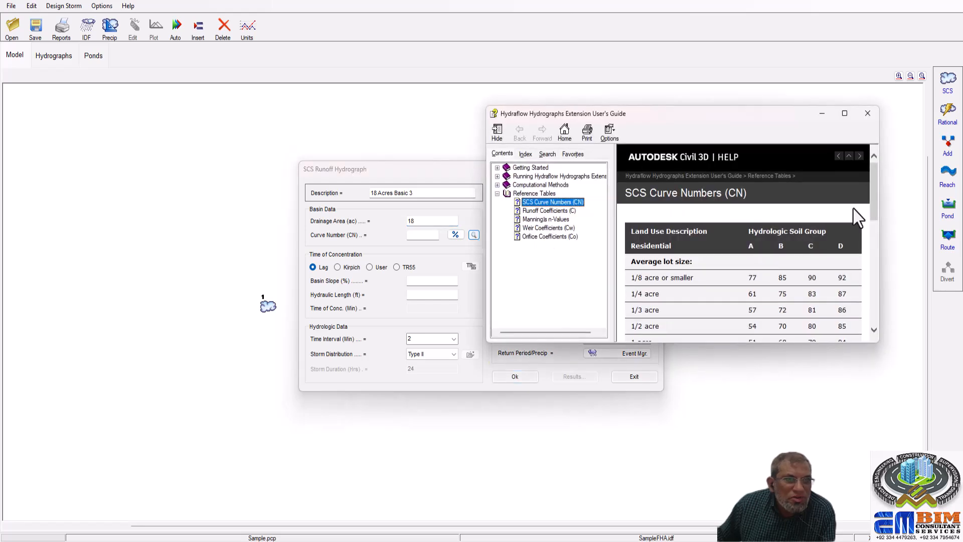
drag(873, 197, 897, 302)
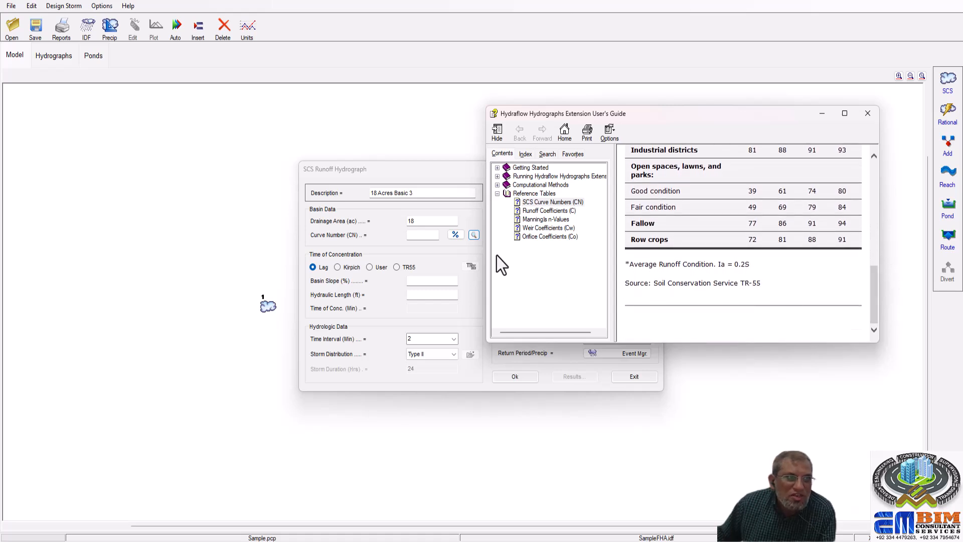
click(474, 237)
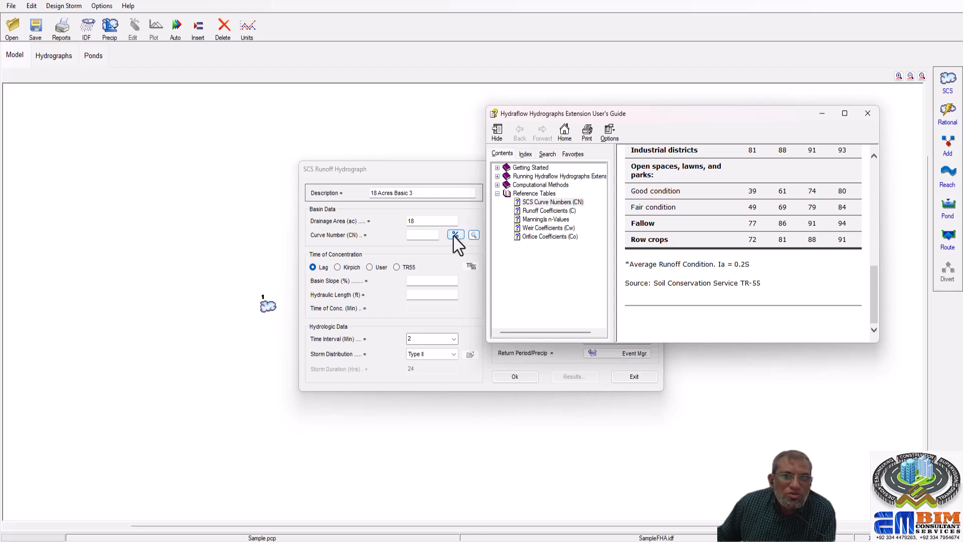
- Start a composite curve number calculation for the basin and set Area 1 to 3 acres
click(455, 236)
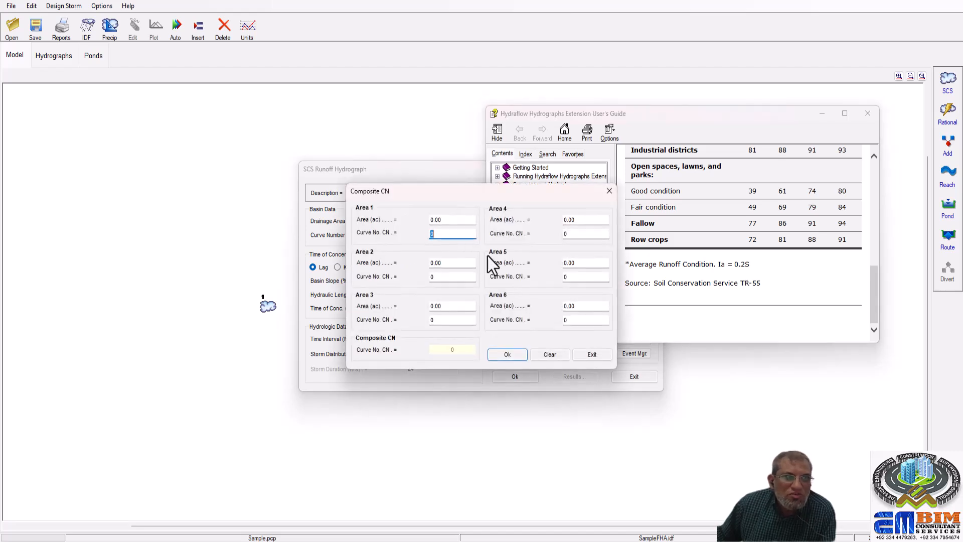
drag(522, 201, 309, 232)
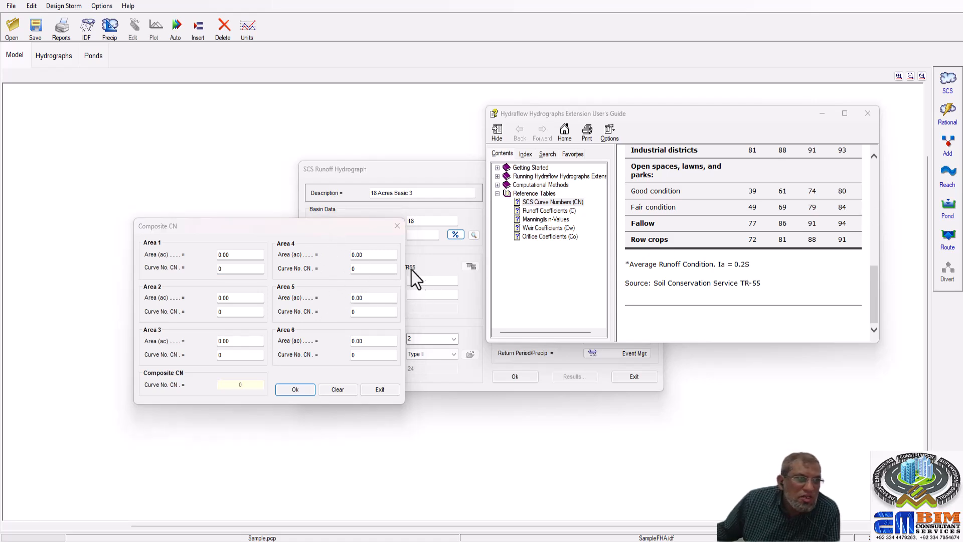
drag(329, 232, 335, 234)
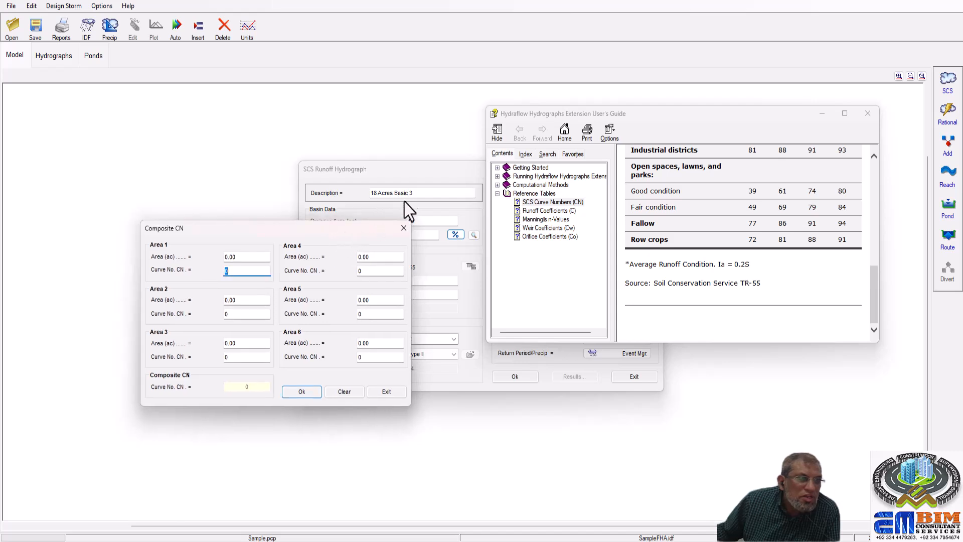
drag(374, 231, 649, 306)
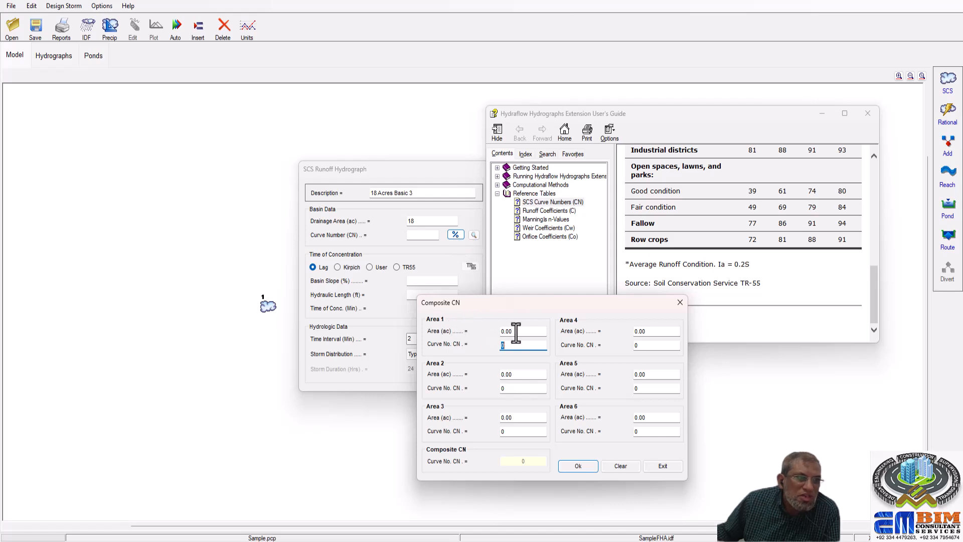
drag(524, 329, 497, 345)
text(3)
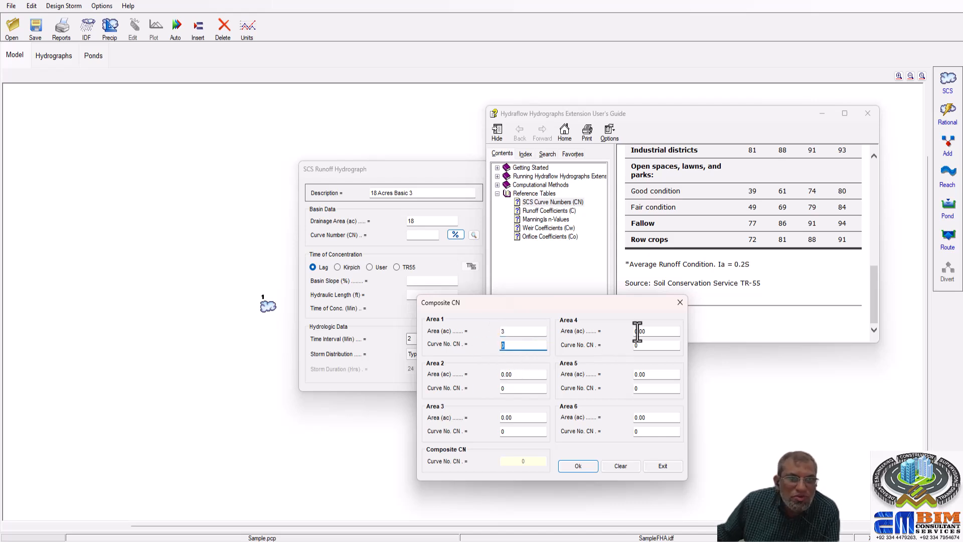
- Consult the curve number table for paved parking lots and roofs and set Area 1's curve number to 98
drag(876, 276, 873, 190)
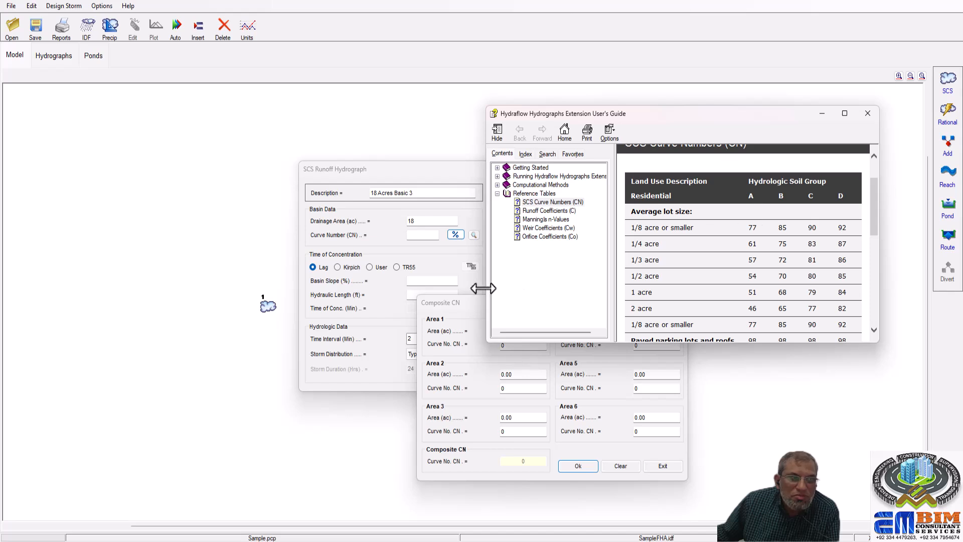
drag(461, 315, 327, 325)
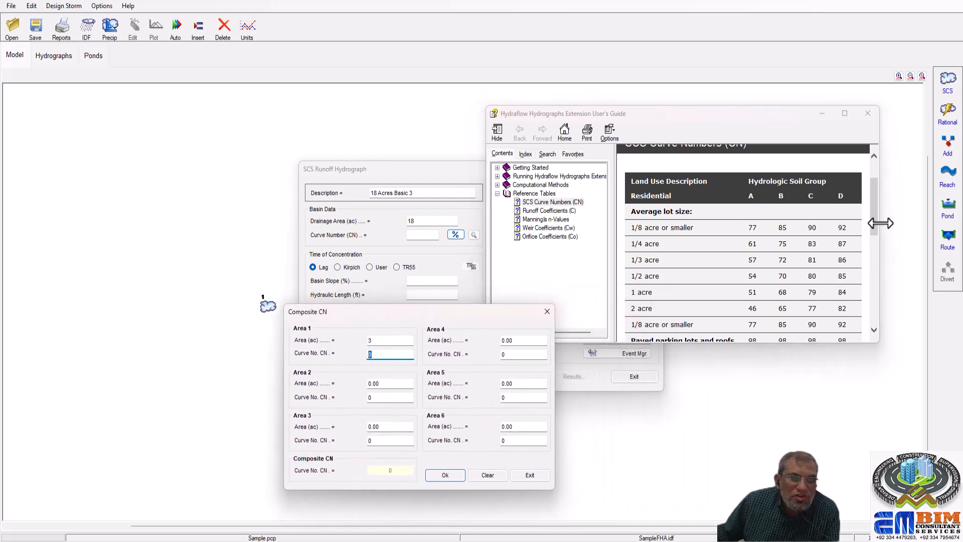
drag(876, 222, 875, 248)
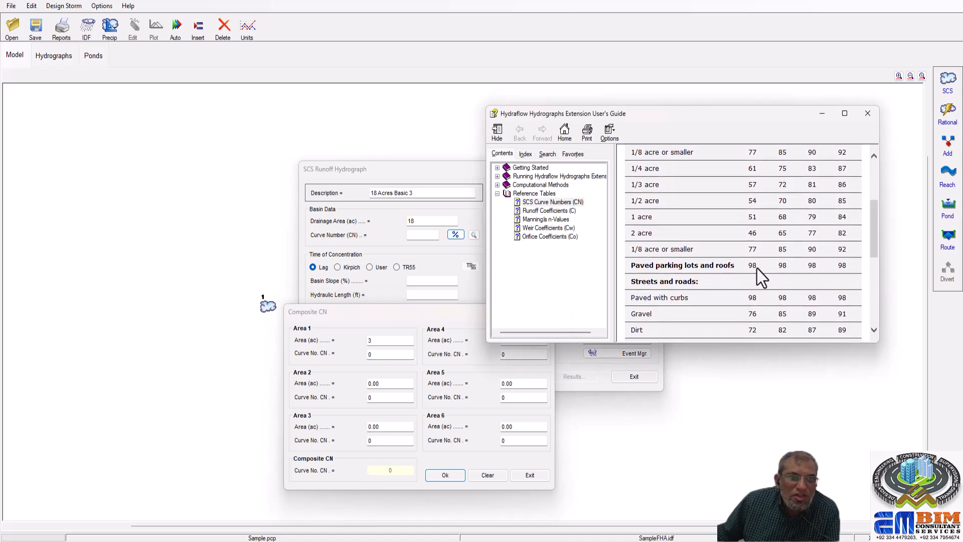
click(394, 357)
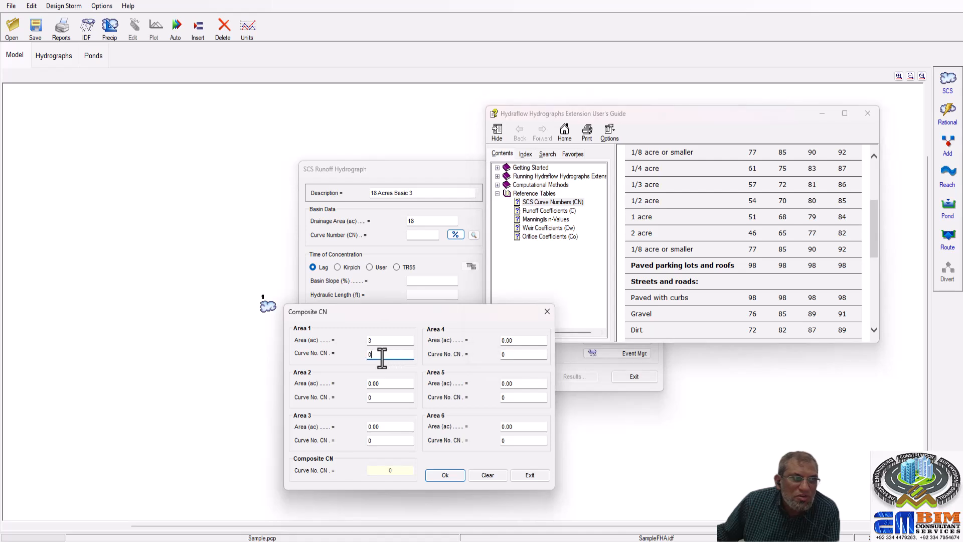
text(98)
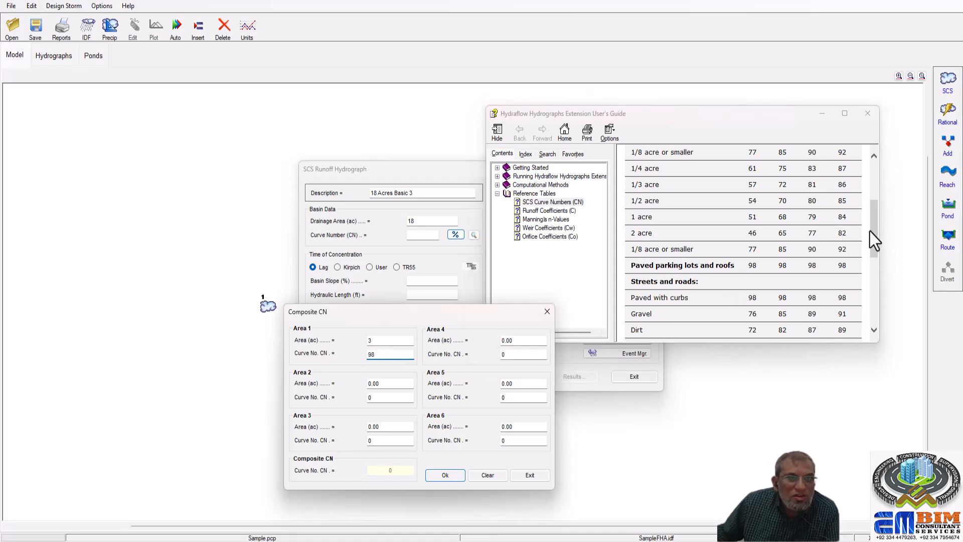
- Define Area 2 of the composite curve number with 8 acres and a curve number of 80
drag(872, 230, 873, 252)
click(382, 384)
drag(382, 385, 348, 387)
text(8)
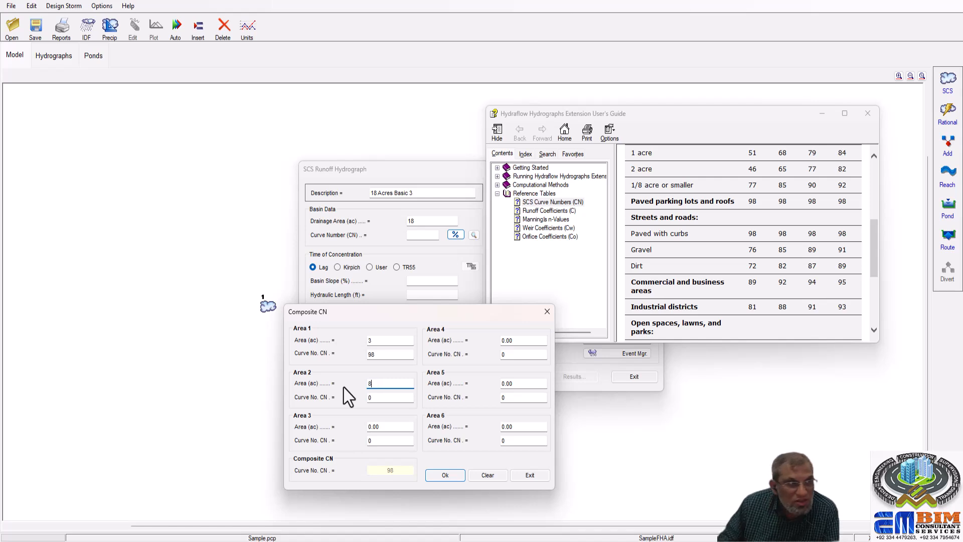
drag(376, 398, 356, 400)
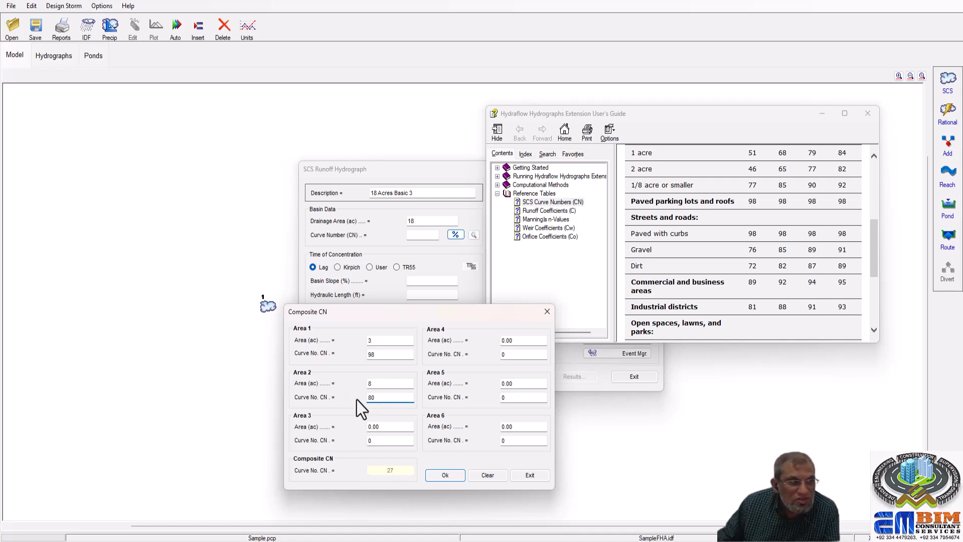
text(80)
- Define Area 3 with 7 acres and curve number 70, then accept the composite curve number and close the user's guide
drag(383, 426, 361, 428)
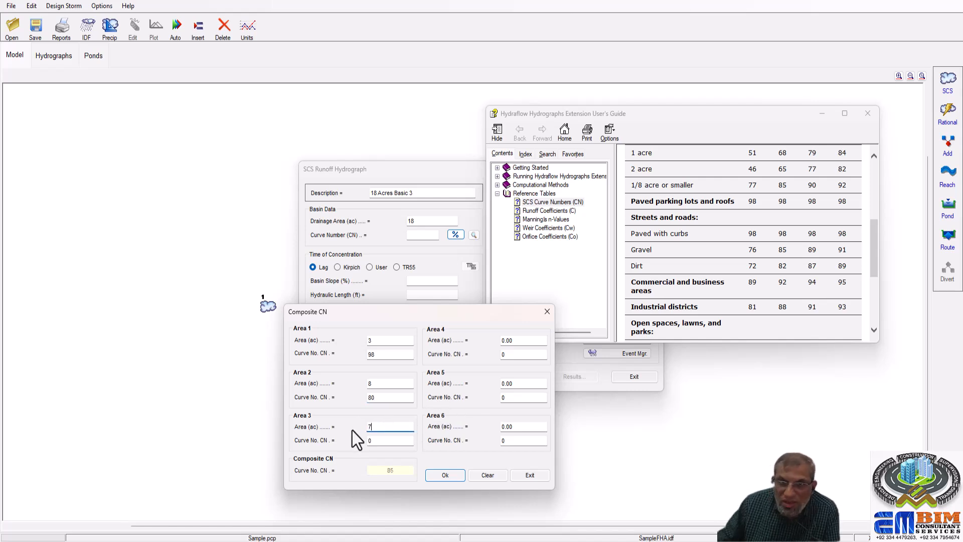
drag(388, 441, 343, 445)
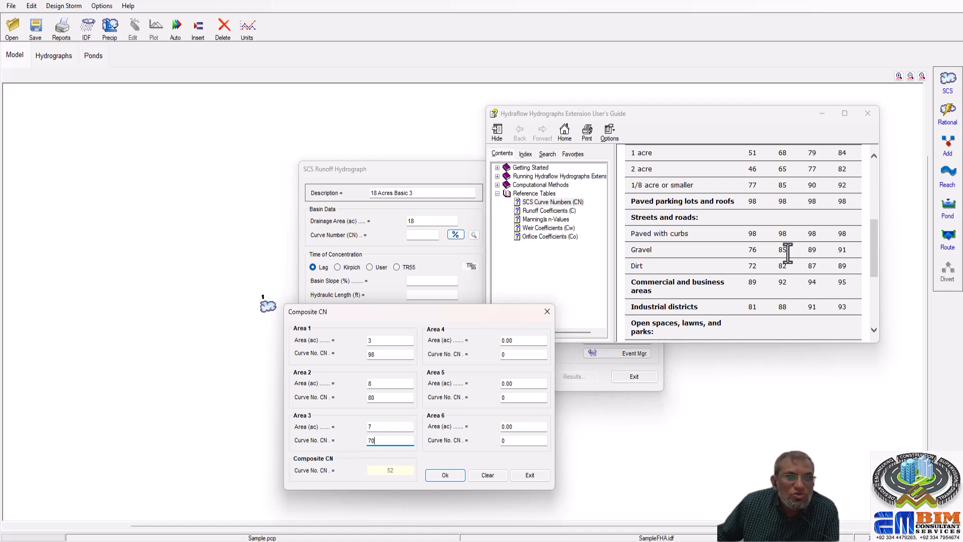
mouse_move(878, 238)
mouse_down()
mouse_move(874, 191)
mouse_move(877, 253)
mouse_up()
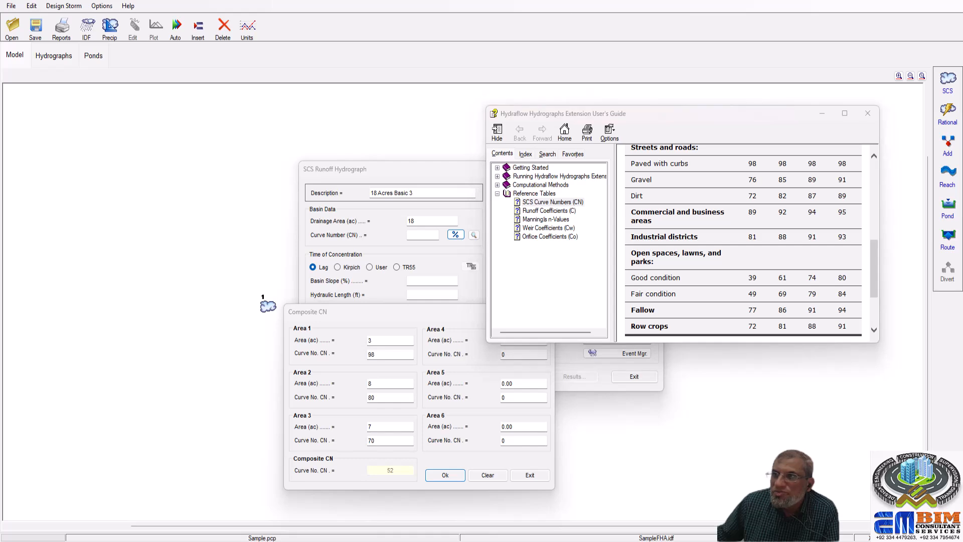
click(450, 477)
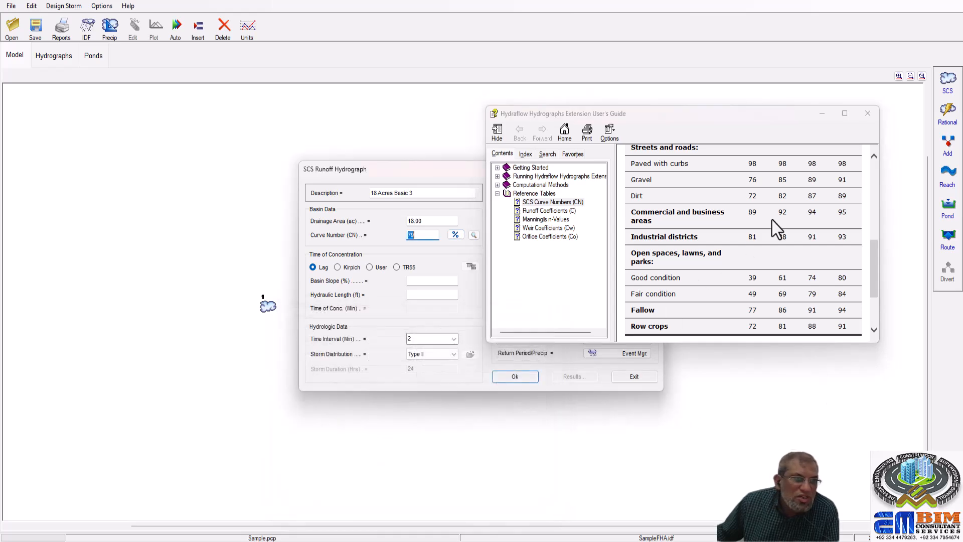
click(872, 114)
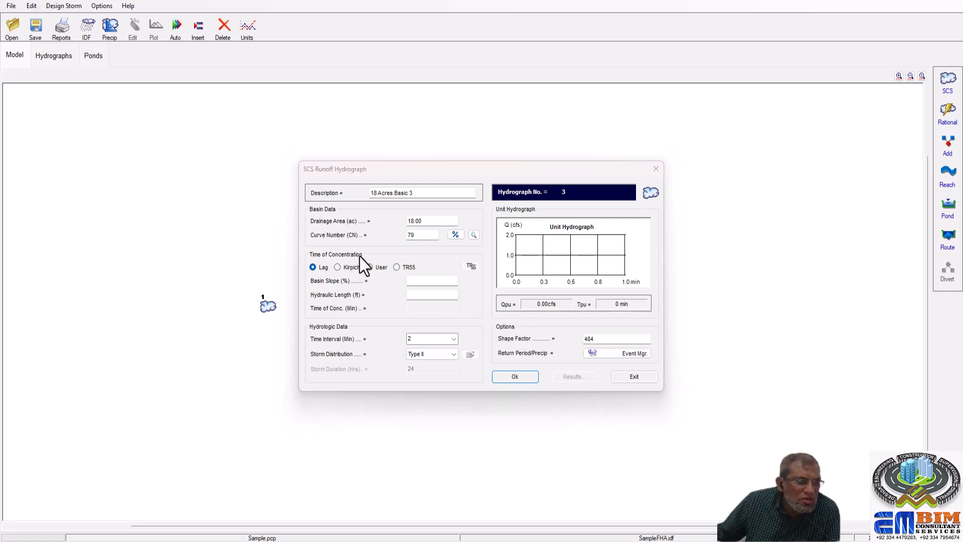
- Use the TR55 time of concentration method and set Manning's n-value for sheet flow A to 0.24 in its worksheet
click(397, 268)
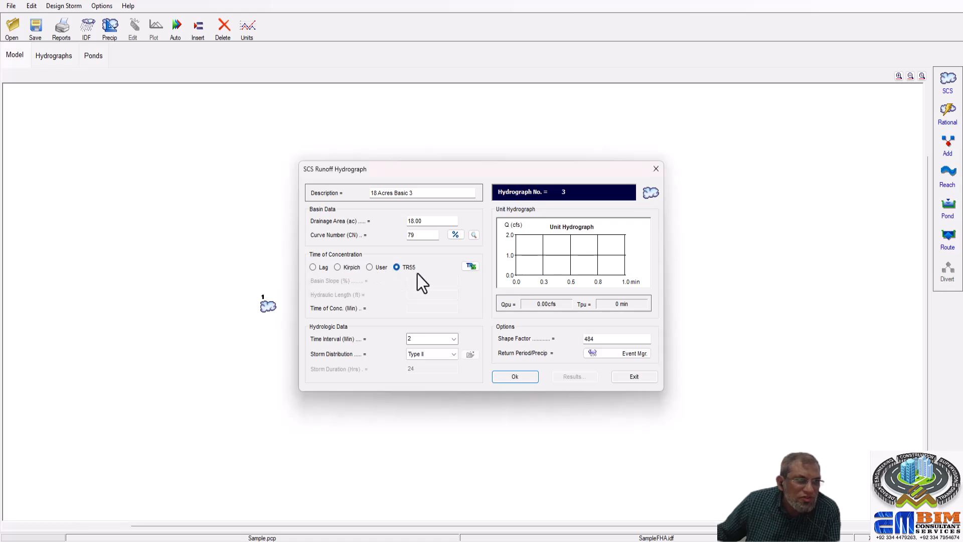
click(471, 267)
drag(551, 183, 777, 181)
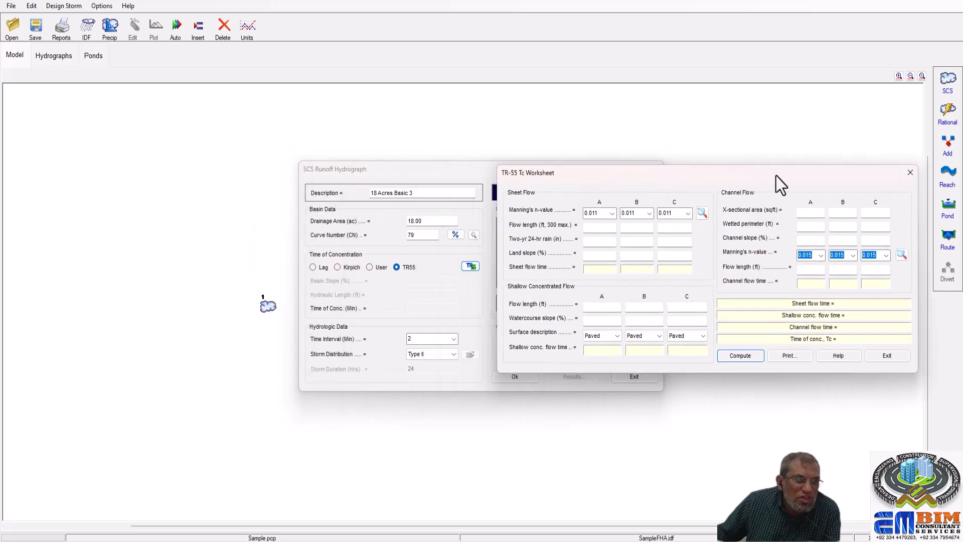
click(612, 213)
click(594, 285)
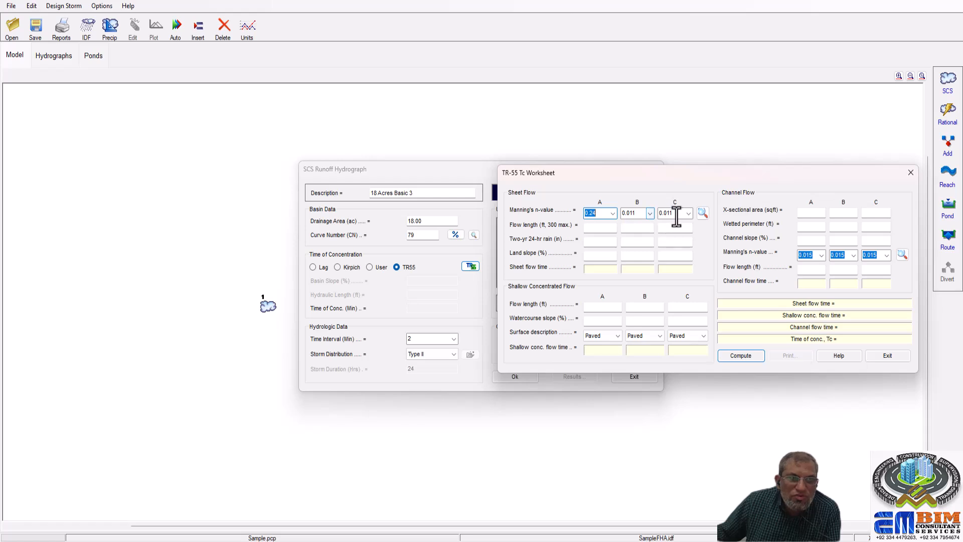
- Enter sheet flow A's flow length of 200 ft, two-year 24-hr rain of 2.22.290 in and land slope of .5%
click(608, 229)
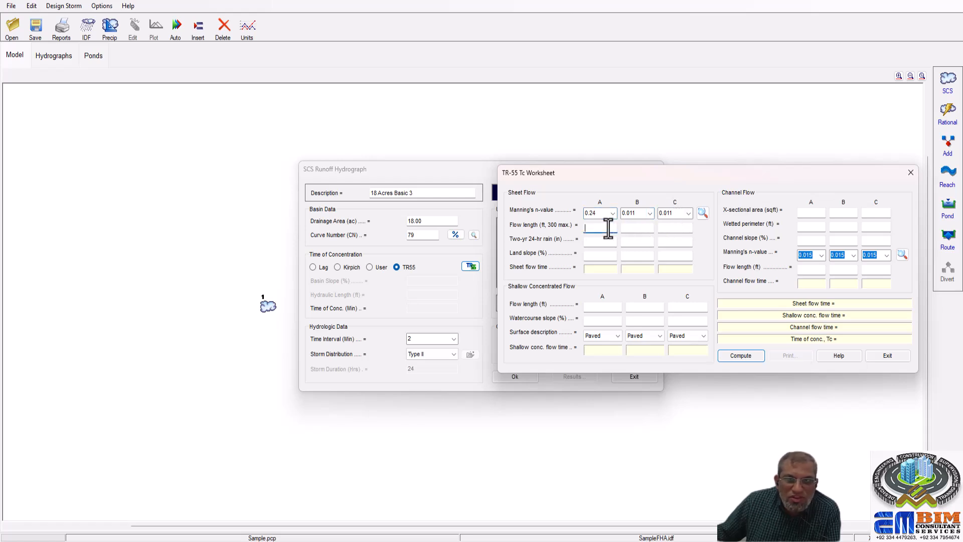
text(200)
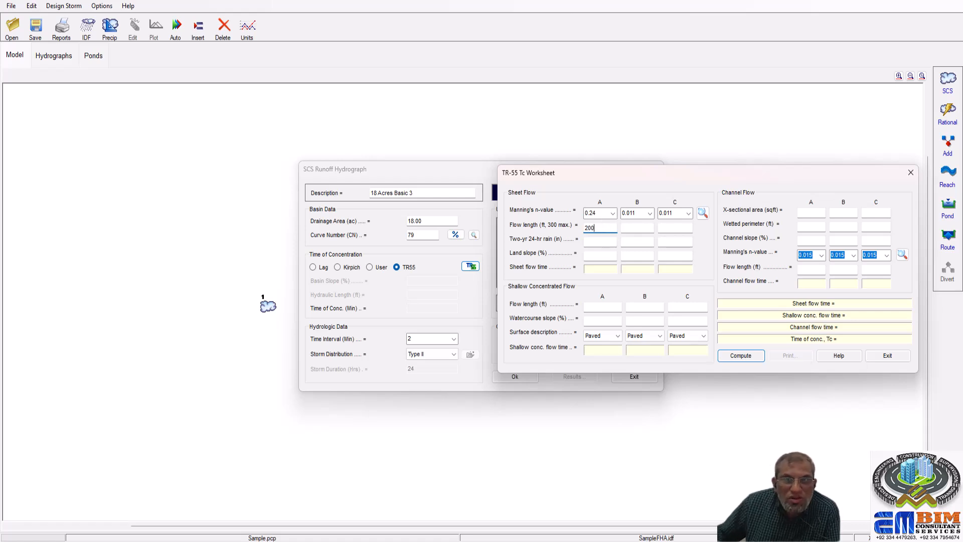
click(593, 243)
text(2.2)
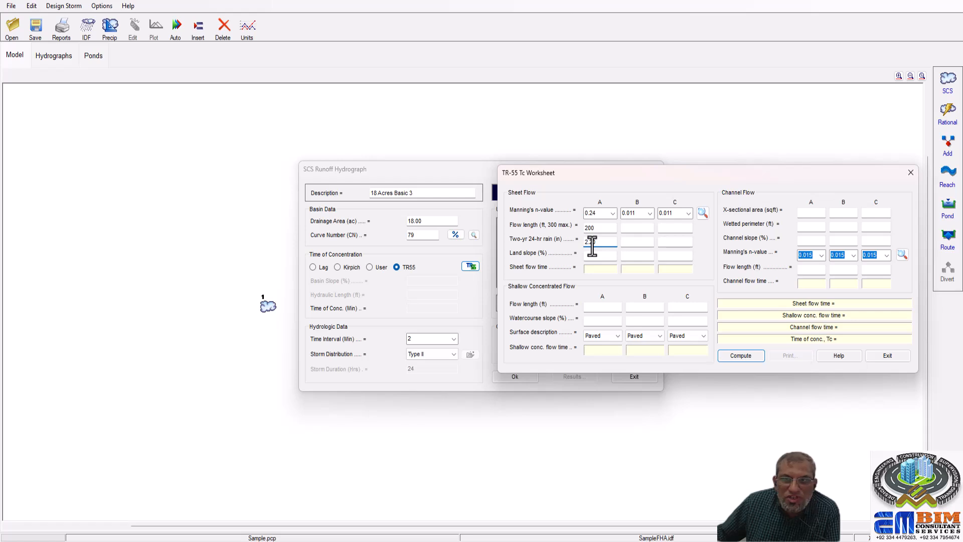
text(.29)
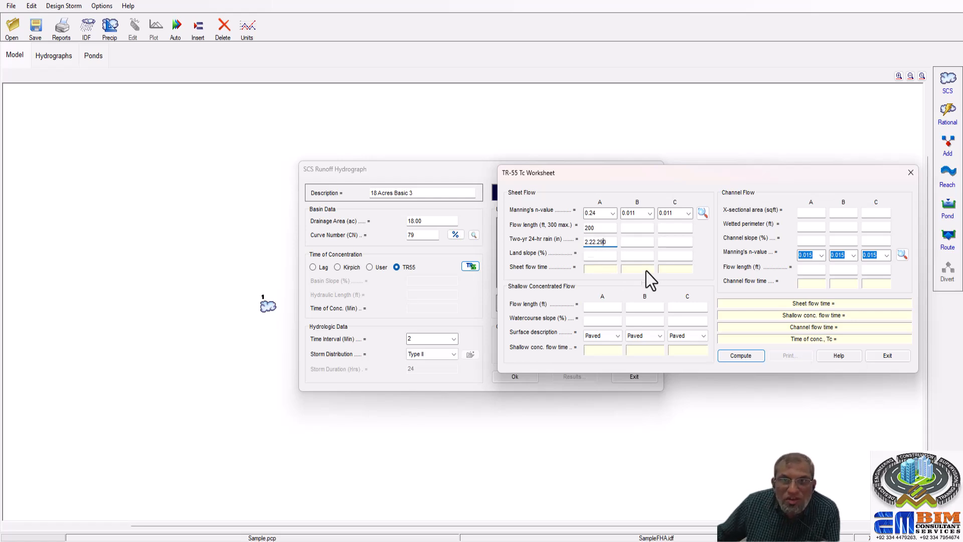
click(601, 255)
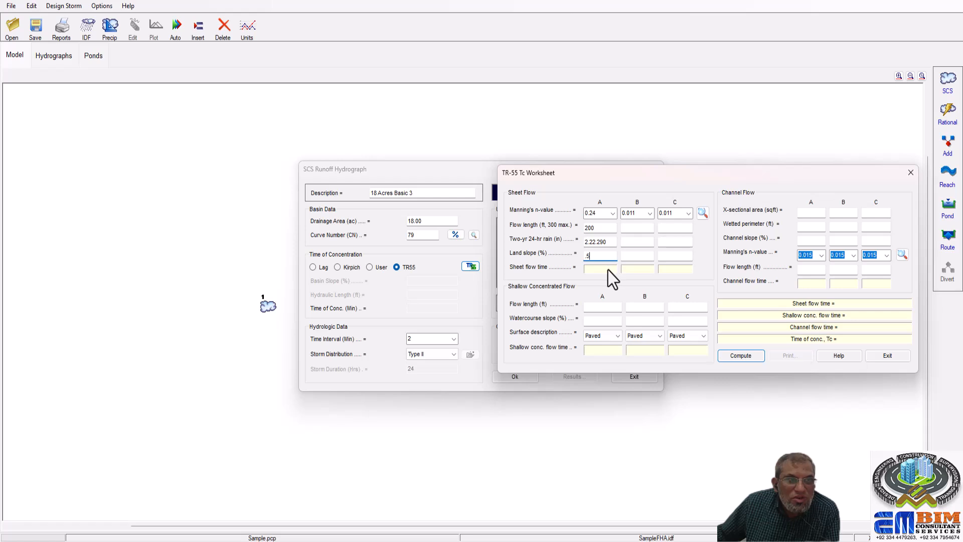
click(628, 257)
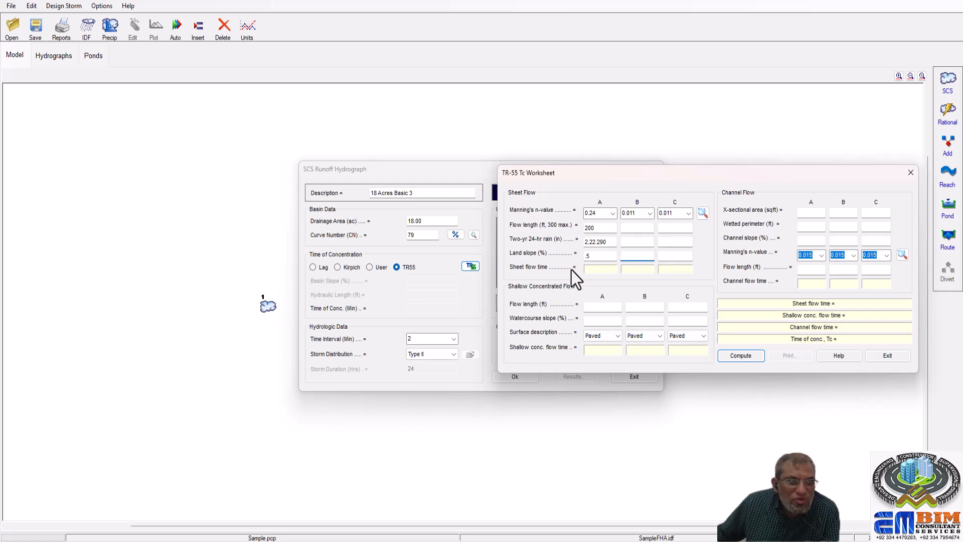
- Define shallow concentrated flow A with a 900 ft flow length, 5% watercourse slope and Unpaved surface
click(605, 308)
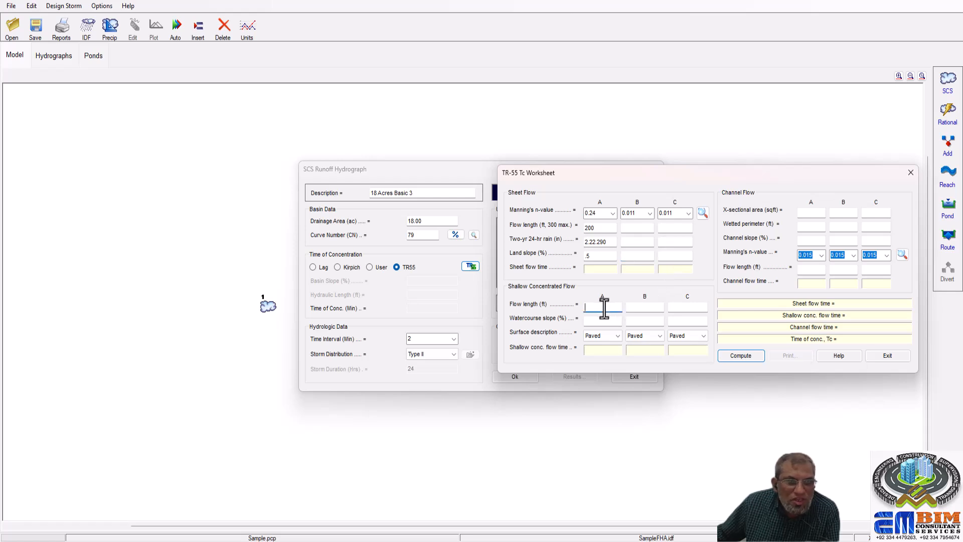
text(900)
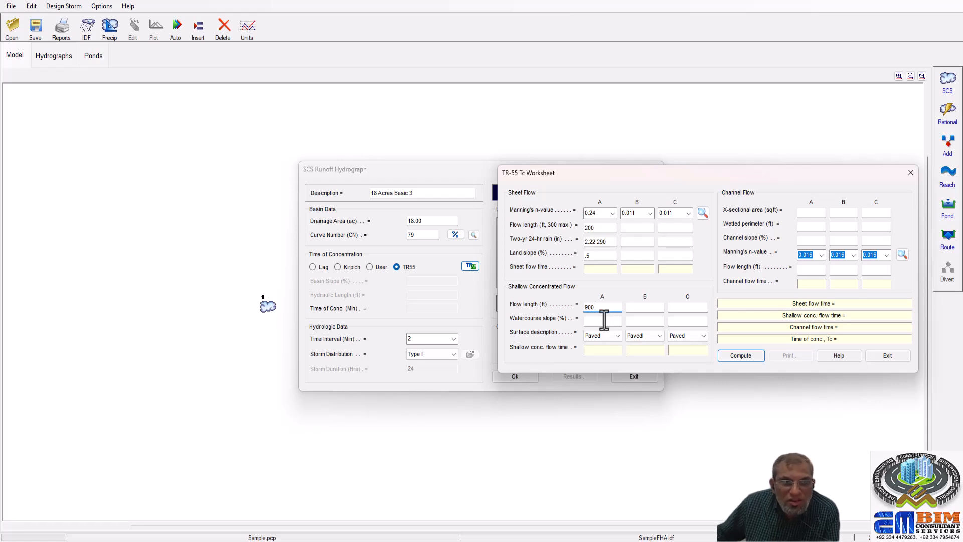
click(602, 321)
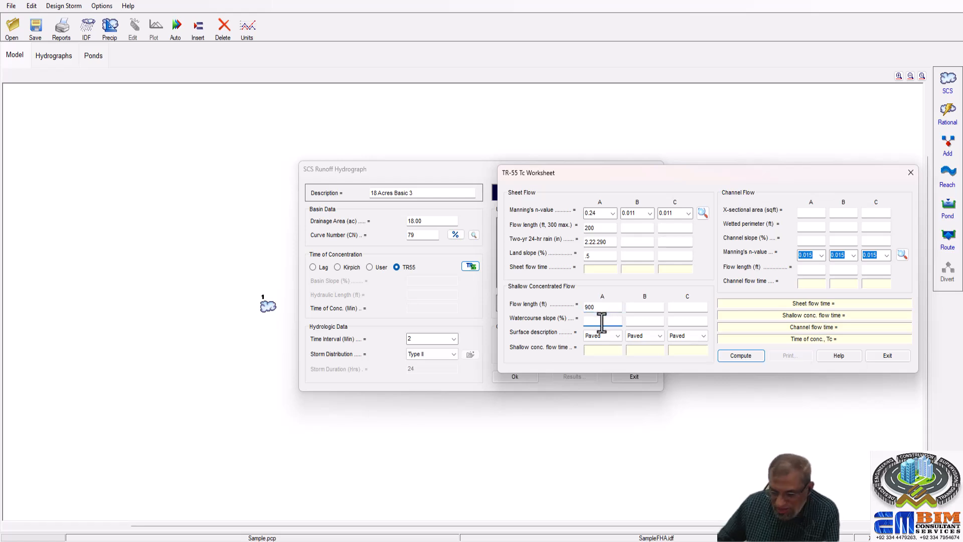
text(5)
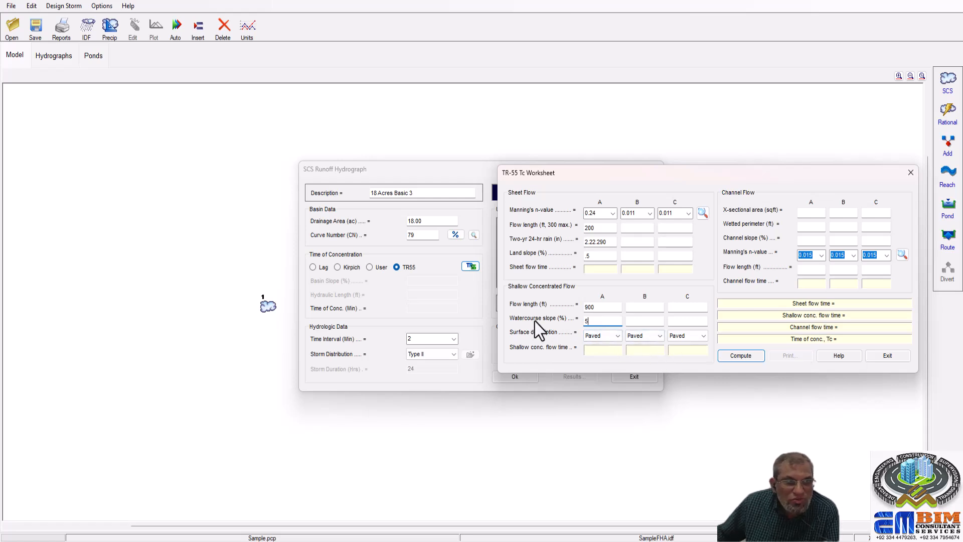
click(619, 338)
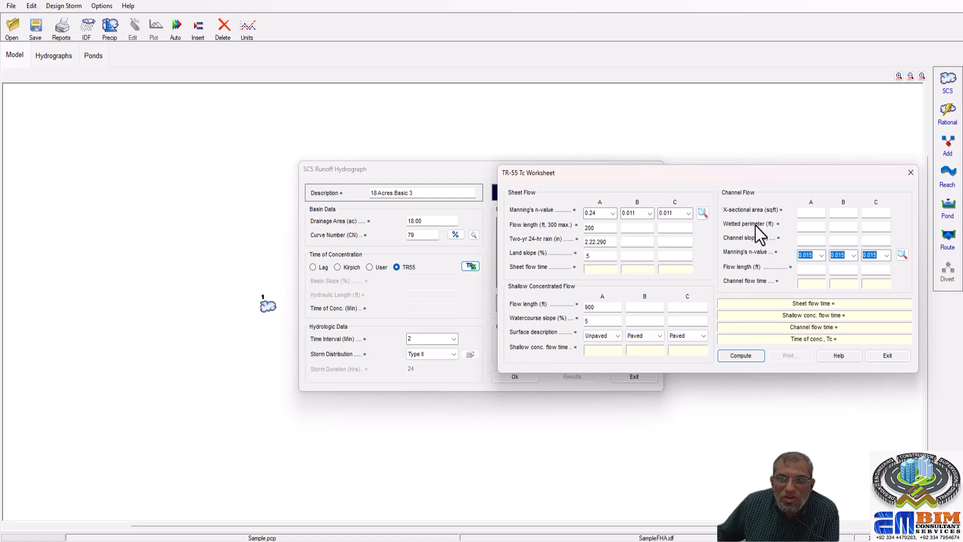
- Enter channel flow A's cross-sectional area of 100 sqft, wetted perimeter of 50 ft, channel slope of .4% and Manning's n-value of 0.050
click(804, 214)
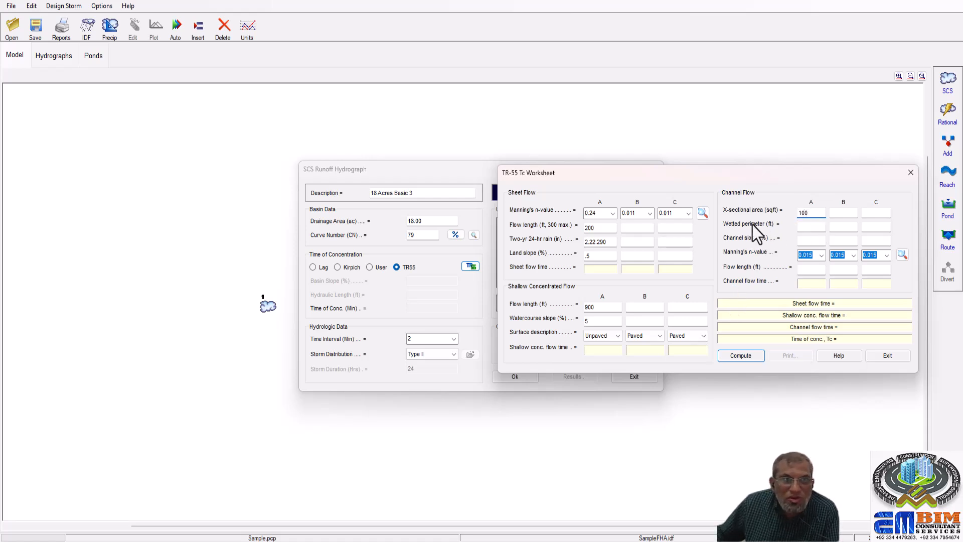
click(806, 226)
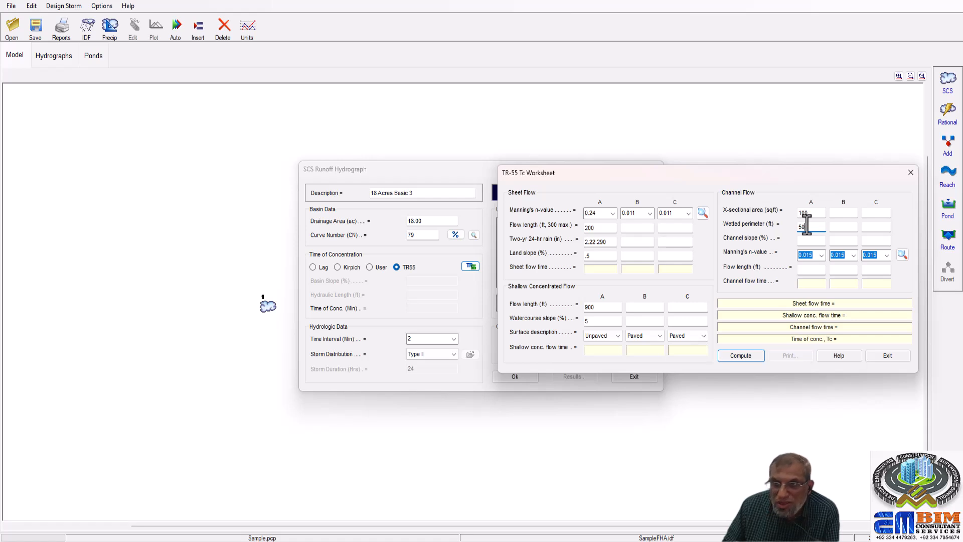
text(50)
click(803, 241)
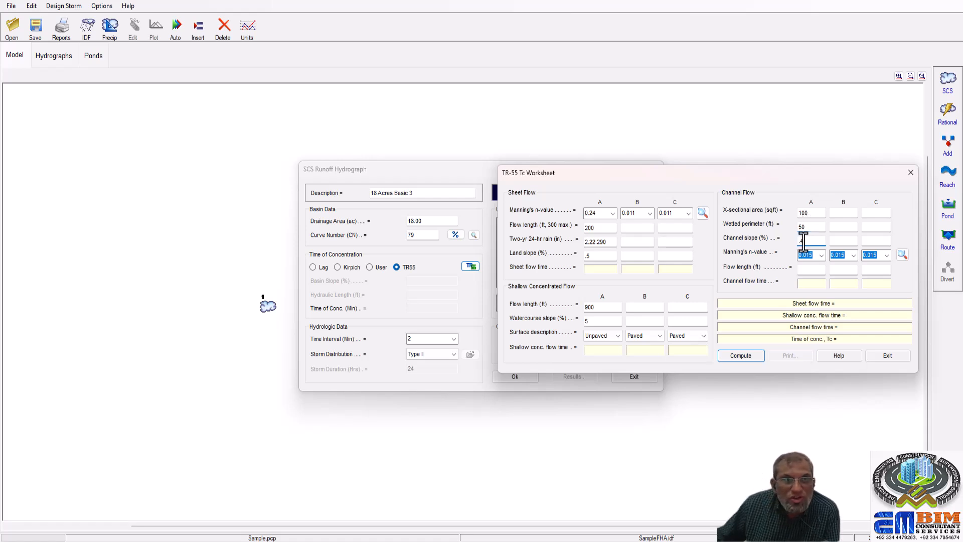
click(821, 255)
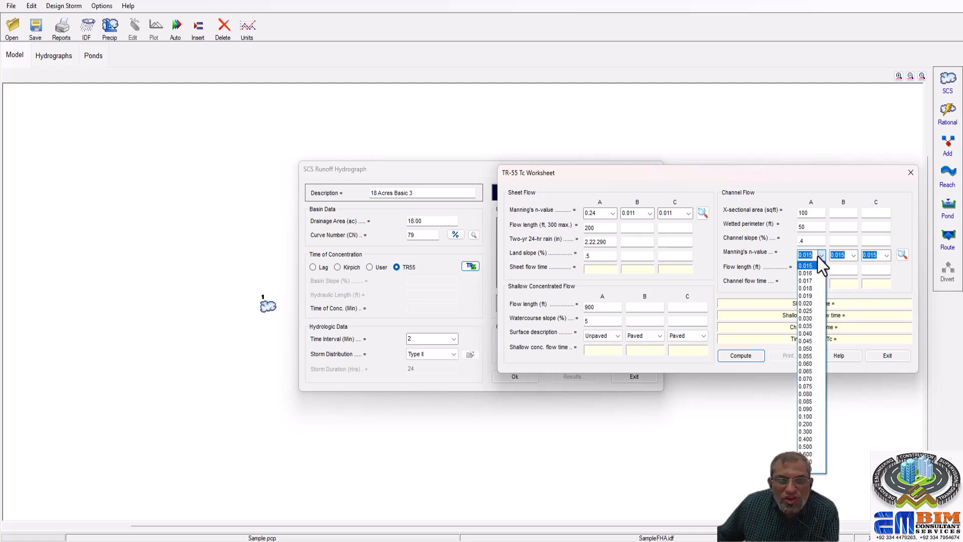
click(815, 348)
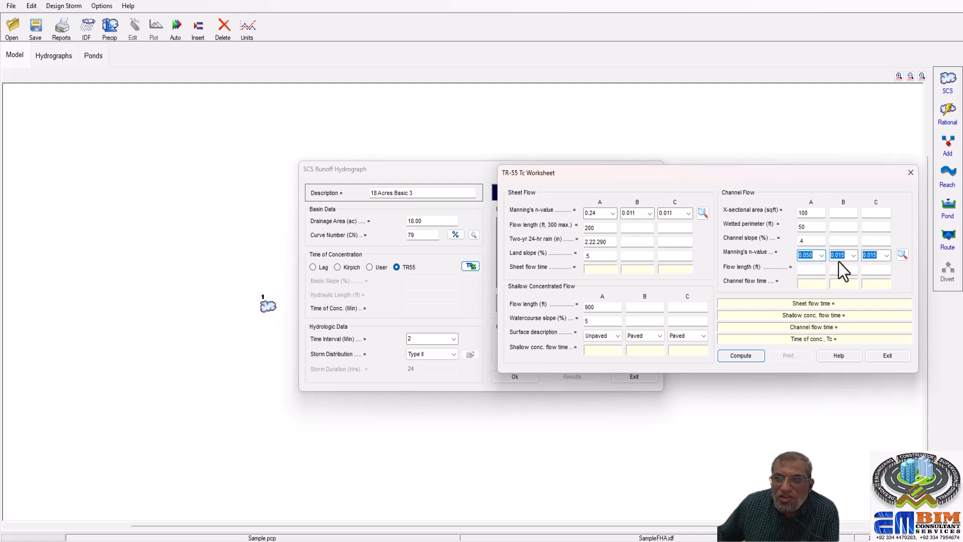
- Set channel flow A's flow length to 2000 ft and compute the time of concentration
click(817, 271)
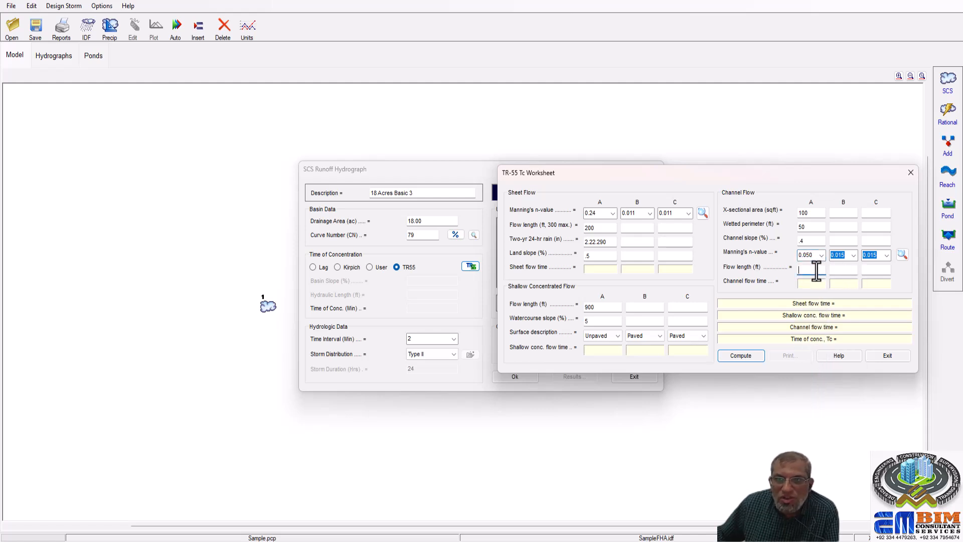
text(20)
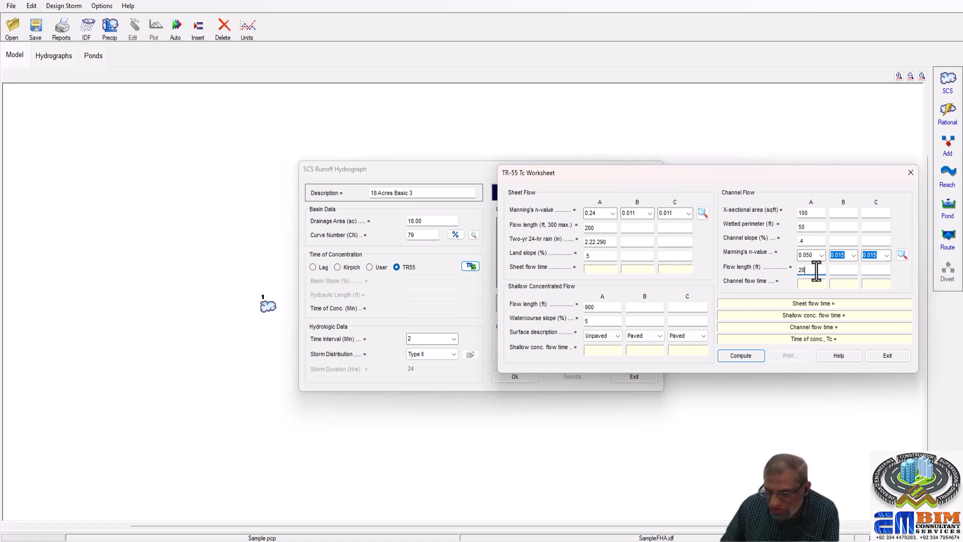
text(00)
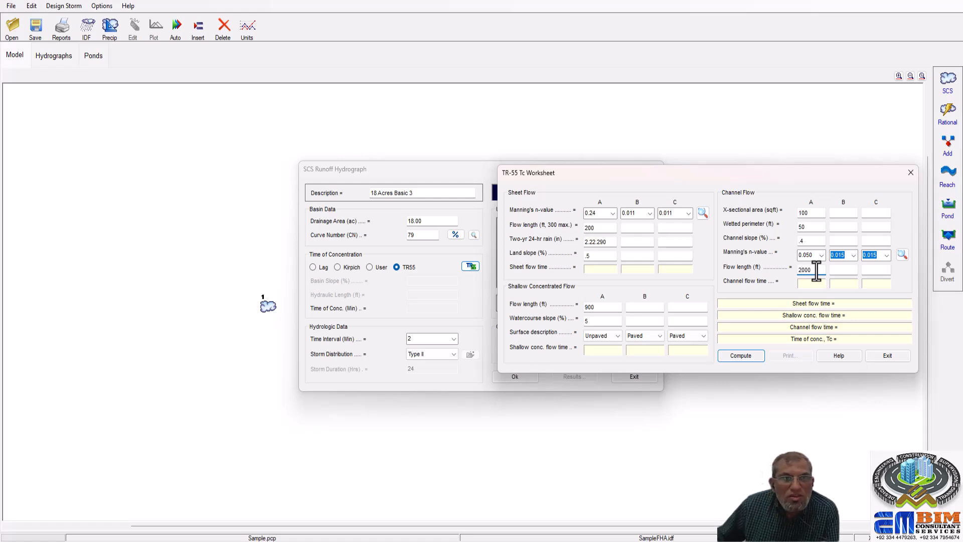
click(741, 355)
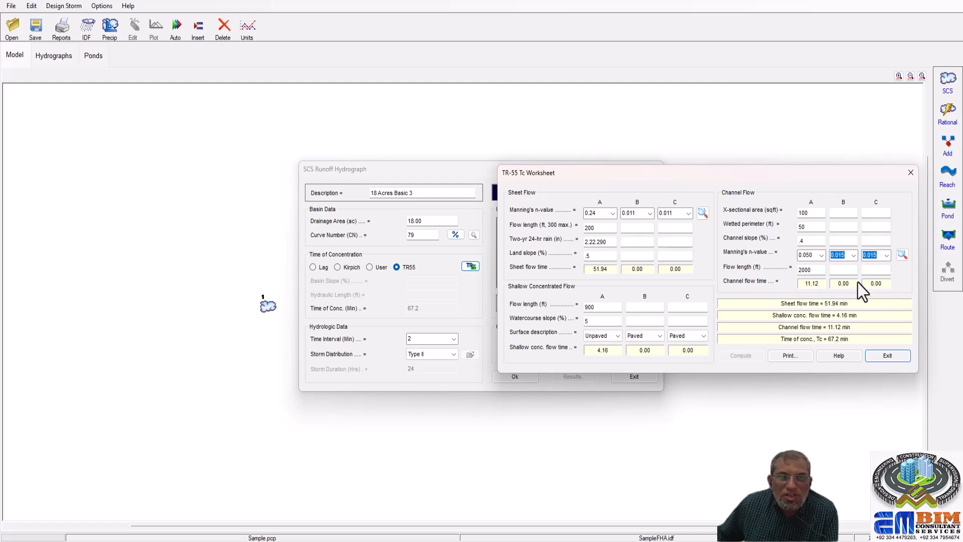
- Consult the Manning's n-value reference tables for sheet flow and channel flow, and close the user's guide
click(703, 213)
drag(874, 207, 872, 231)
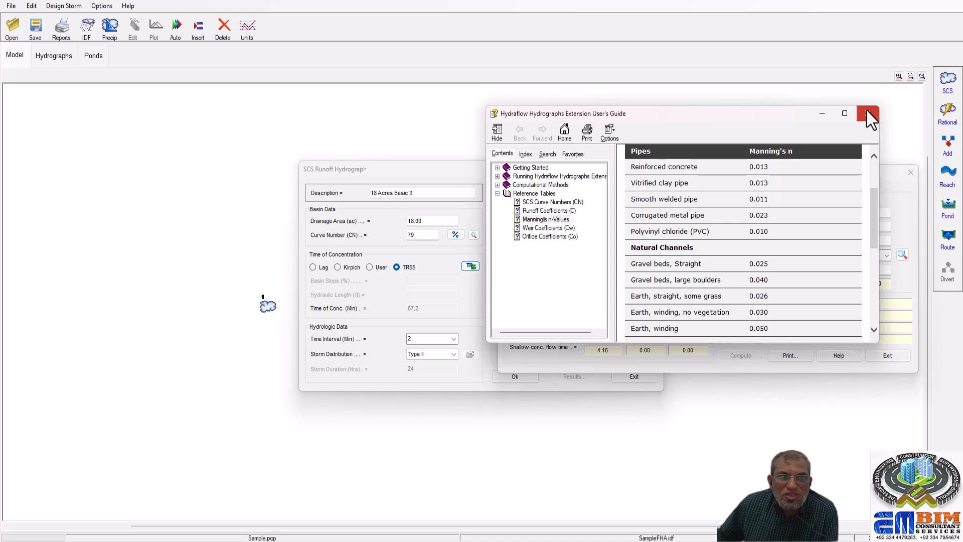
click(868, 113)
click(903, 255)
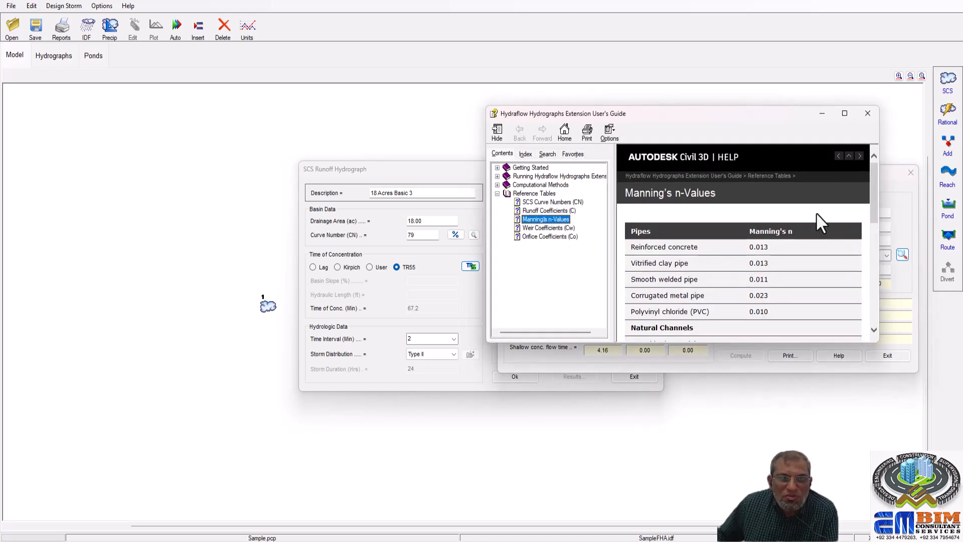
click(869, 114)
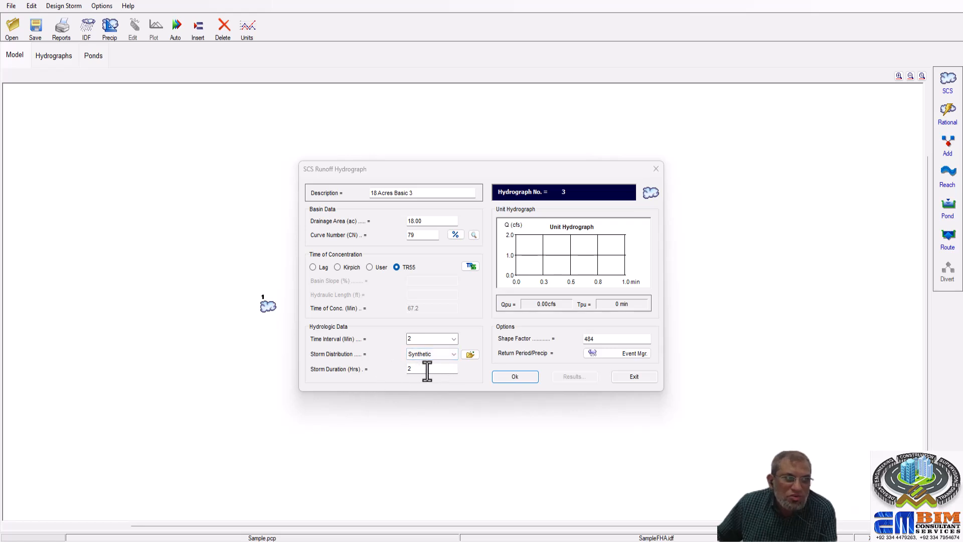
- Compute the 18-acre basin's runoff hydrograph, review its plot and outflow table, and return to the model
click(513, 381)
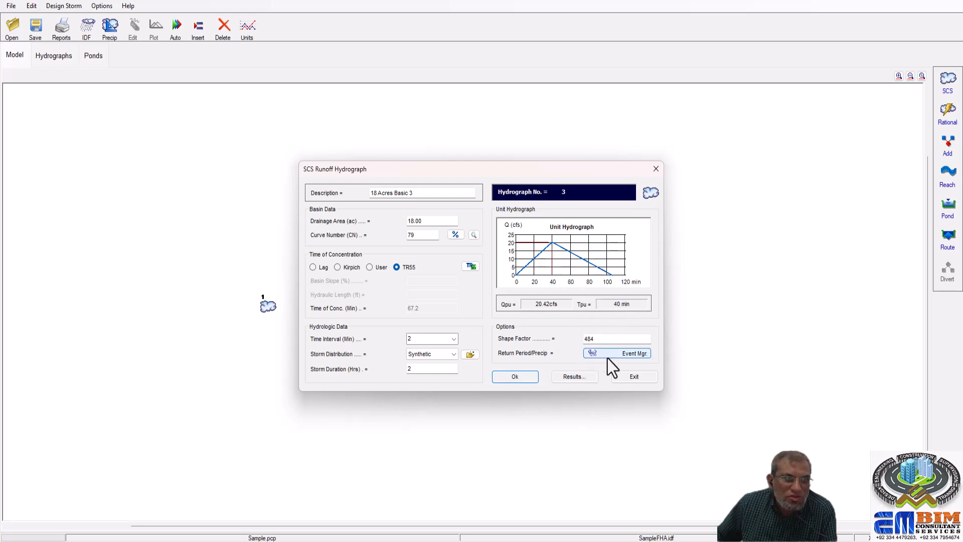
click(575, 377)
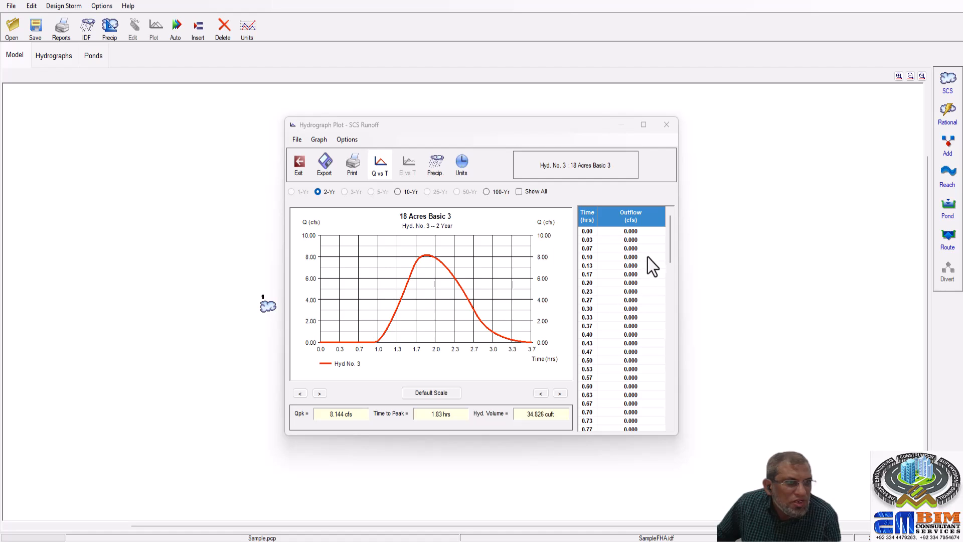
drag(673, 237, 695, 351)
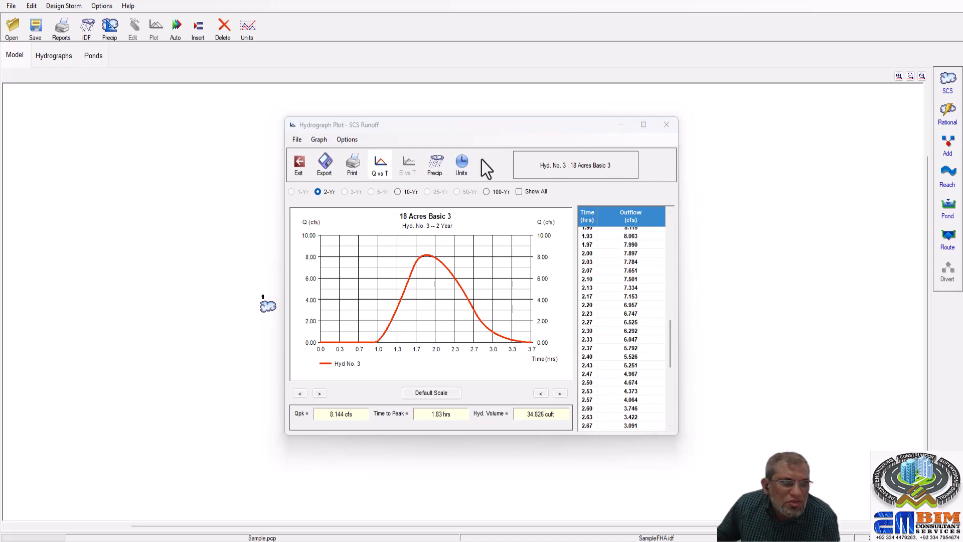
click(293, 170)
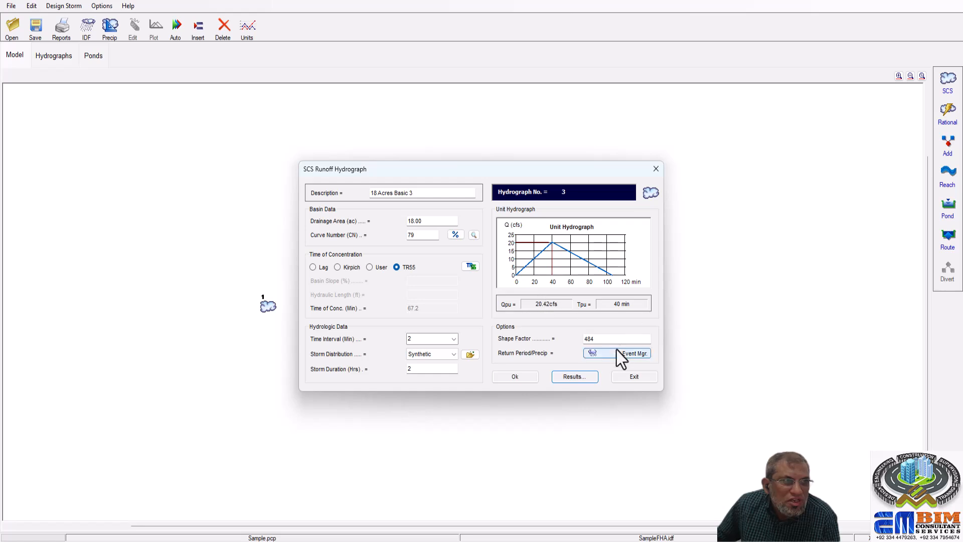
click(633, 377)
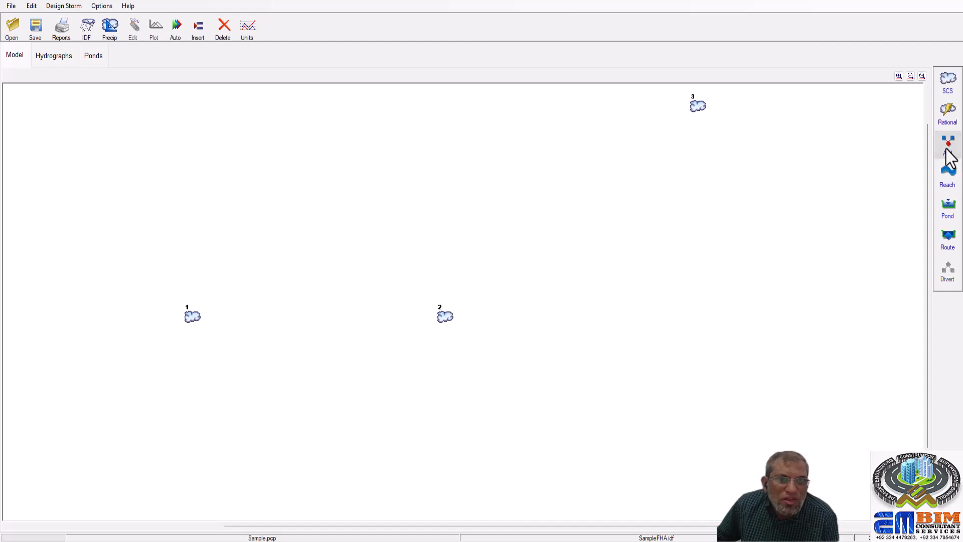
- Combine the three SCS runoff hydrographs into a new hydrograph described as Combined, and view its results
click(947, 147)
click(477, 248)
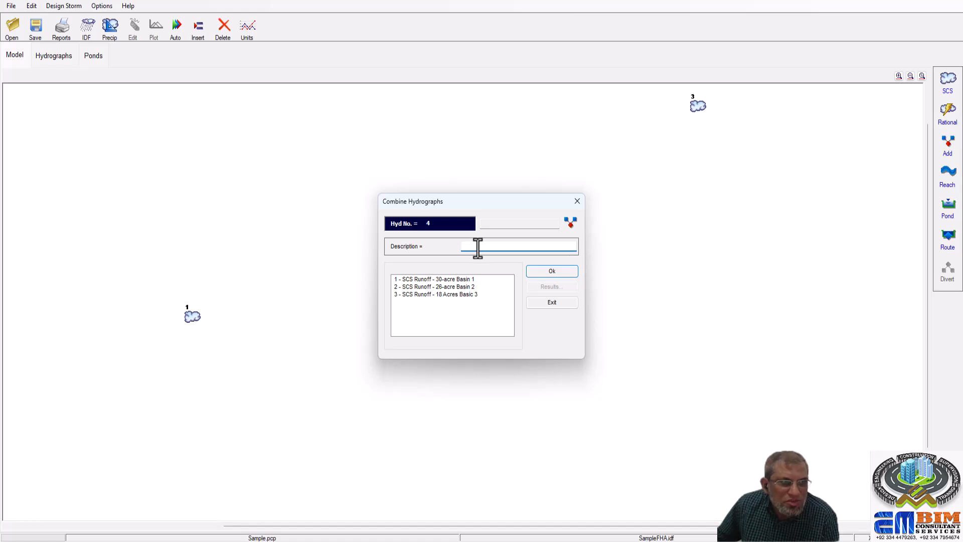
text(Com)
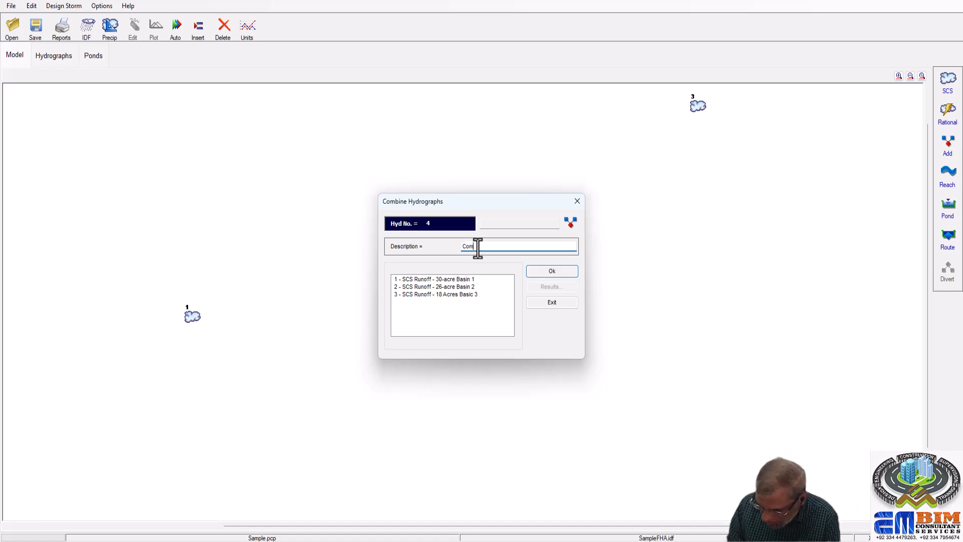
text(bined)
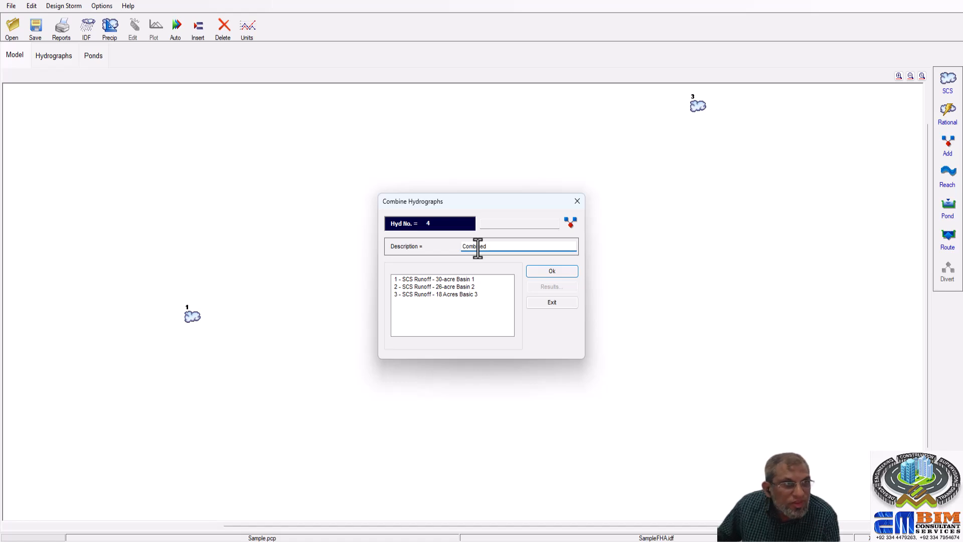
click(464, 280)
click(459, 287)
click(457, 295)
click(538, 274)
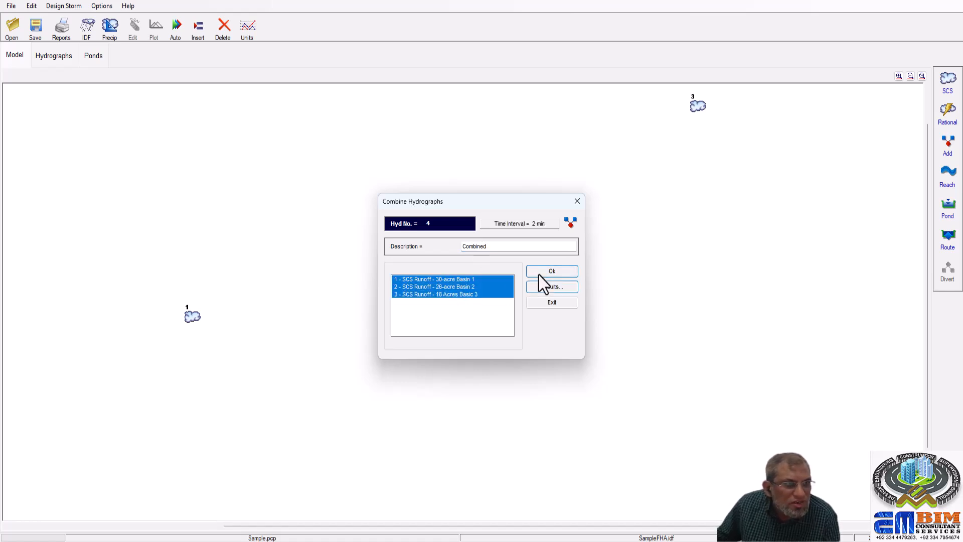
click(552, 287)
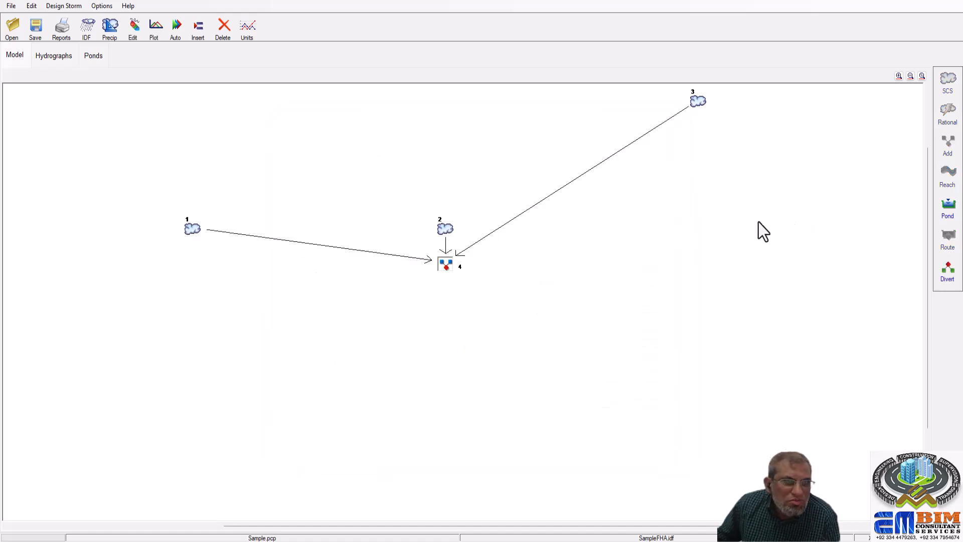
click(670, 233)
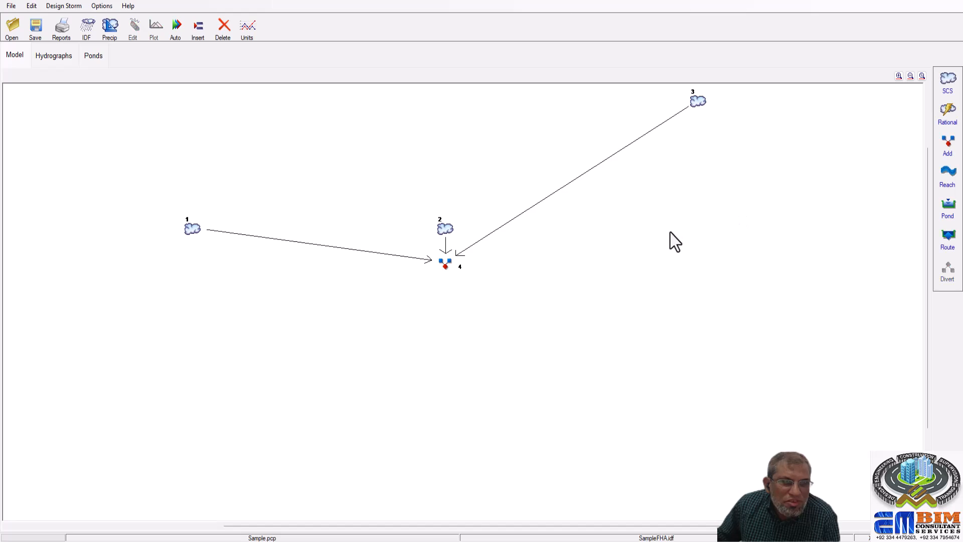
- Add a reach fed by the combined hydrograph, with the description Trapzoid Combined Channels
click(946, 181)
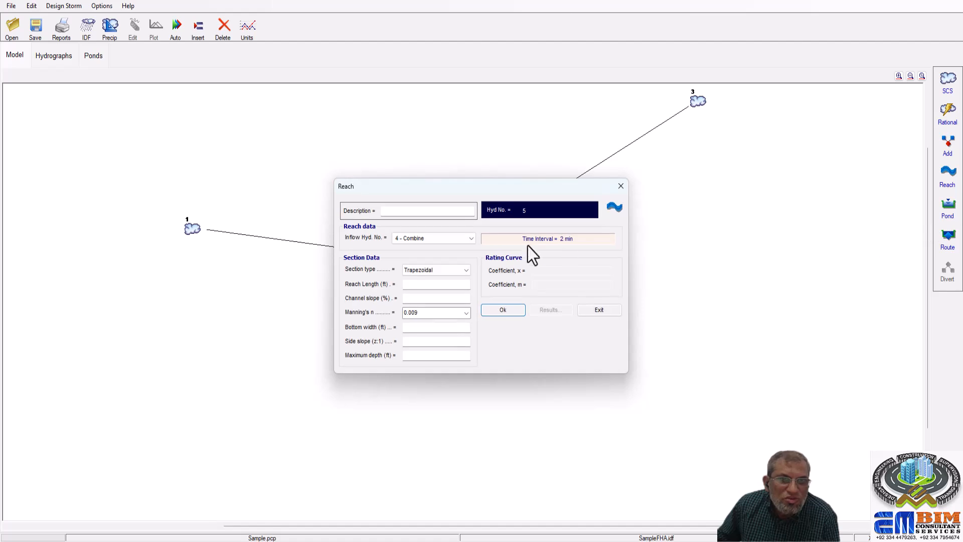
click(430, 215)
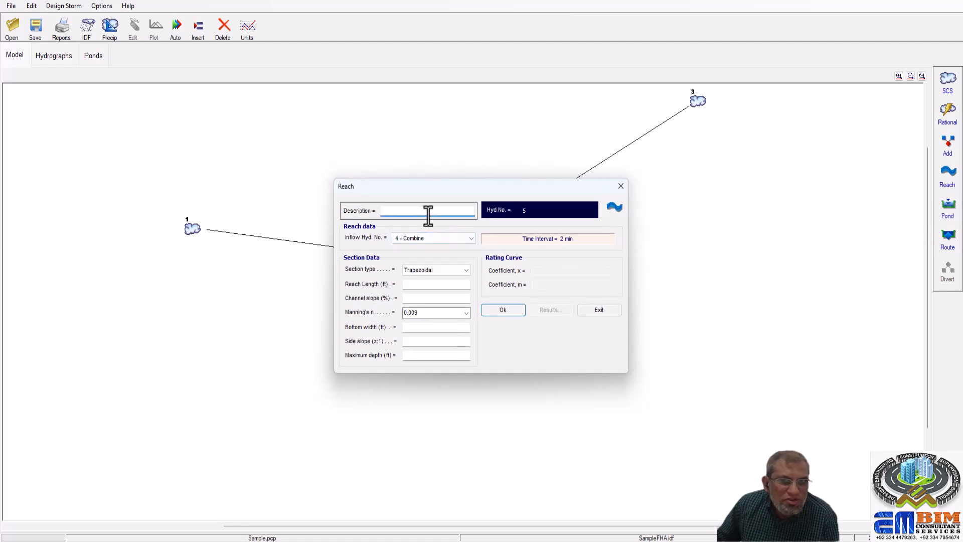
text(Trap)
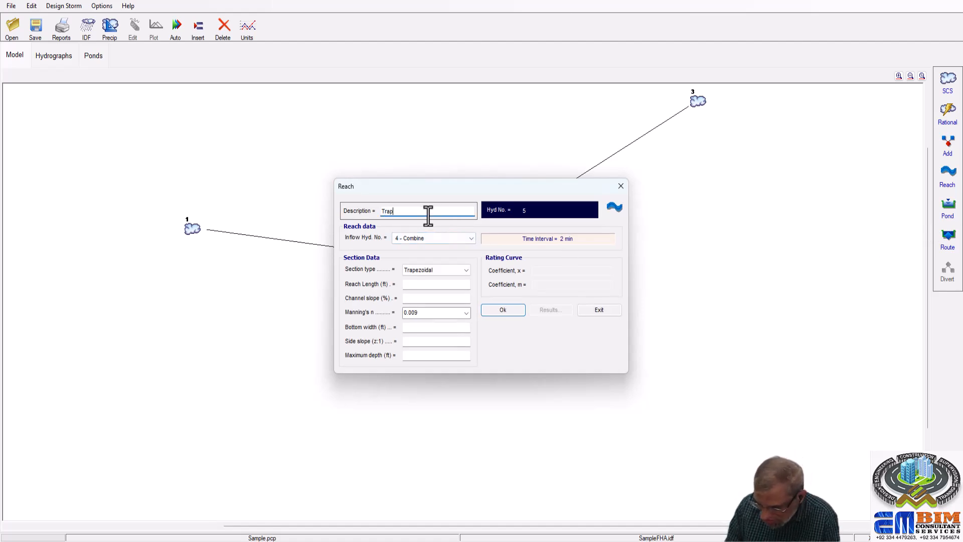
text(zoid)
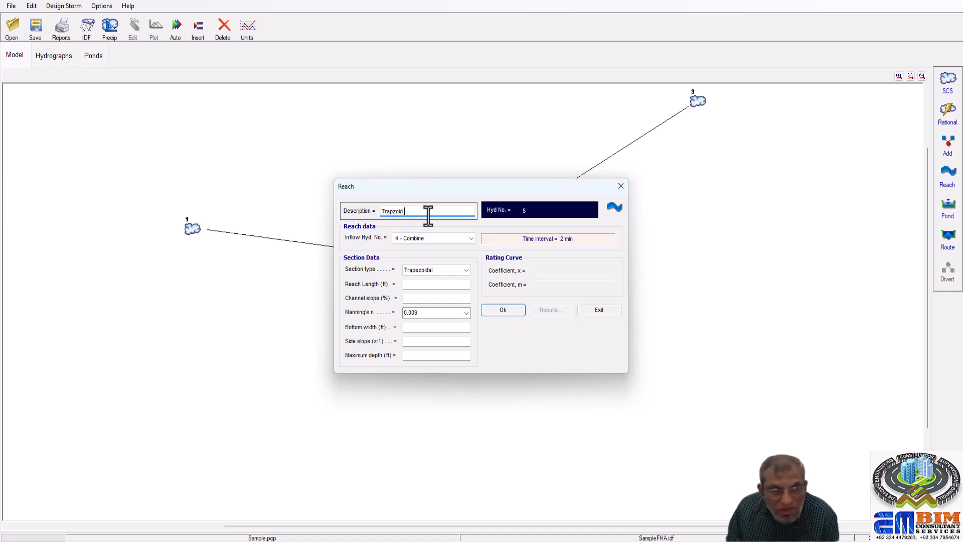
text( Comb)
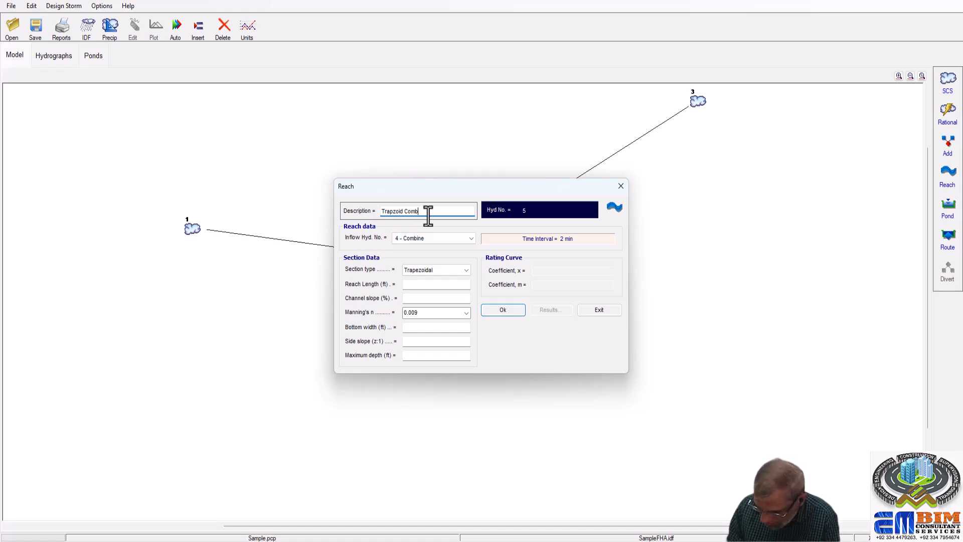
text(ined Channels)
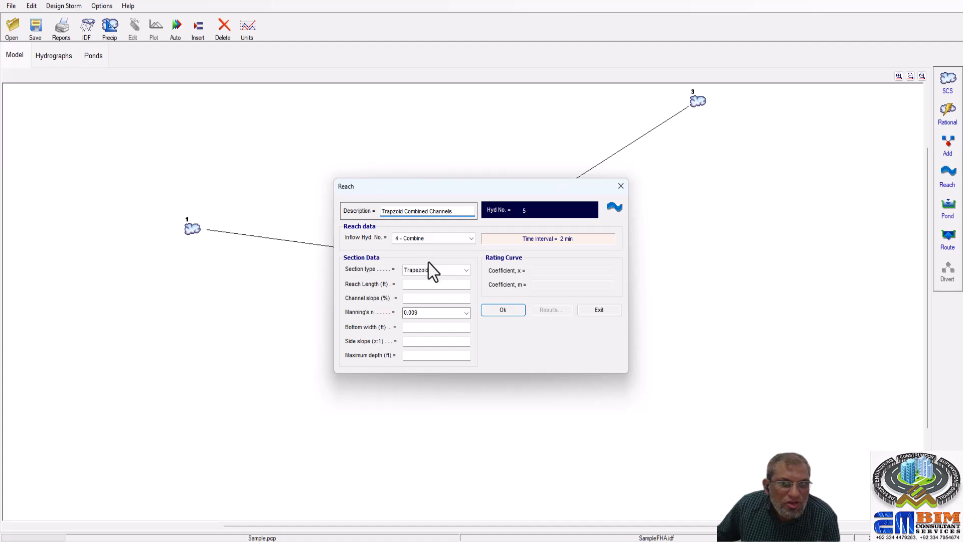
- Set the trapezoidal reach's length to 2000 ft and its channel slope to .5%
click(418, 286)
text(2000)
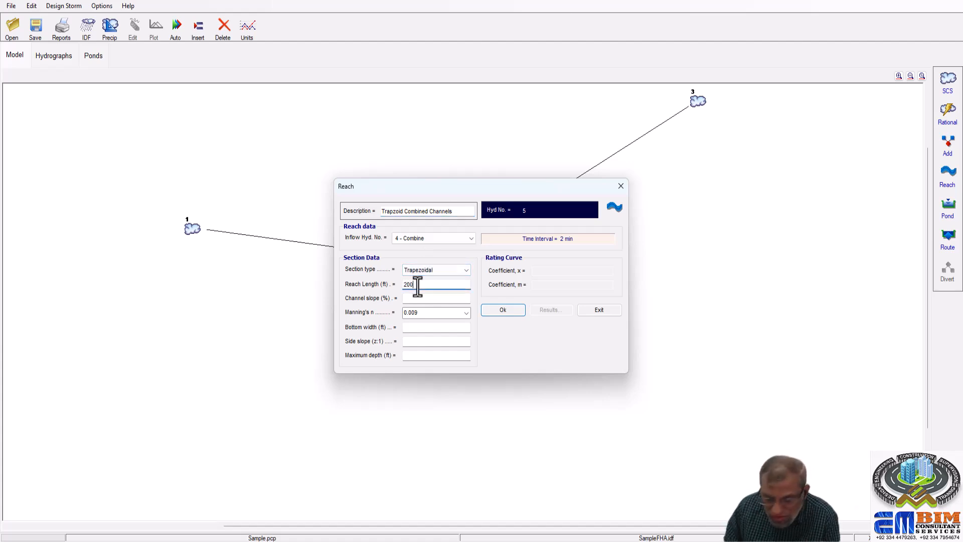
click(413, 298)
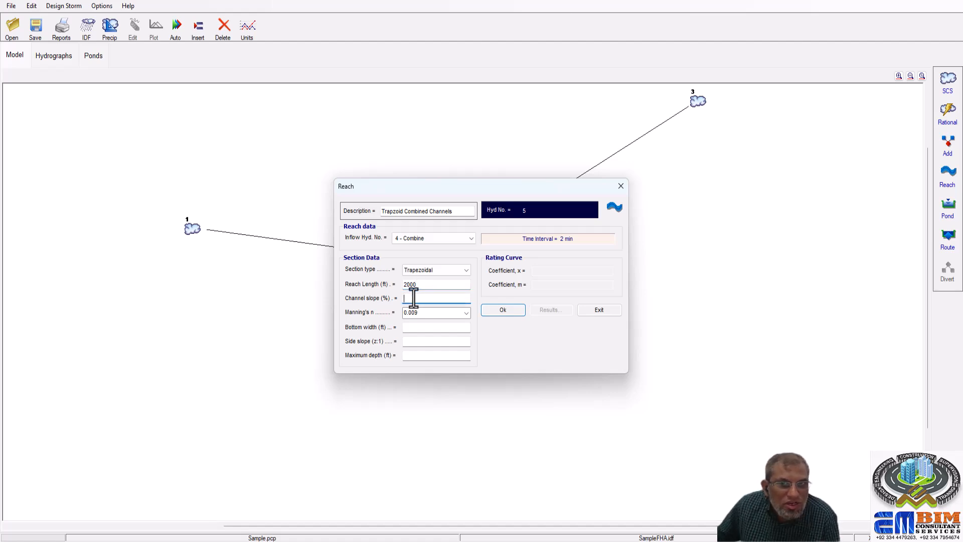
text(.5)
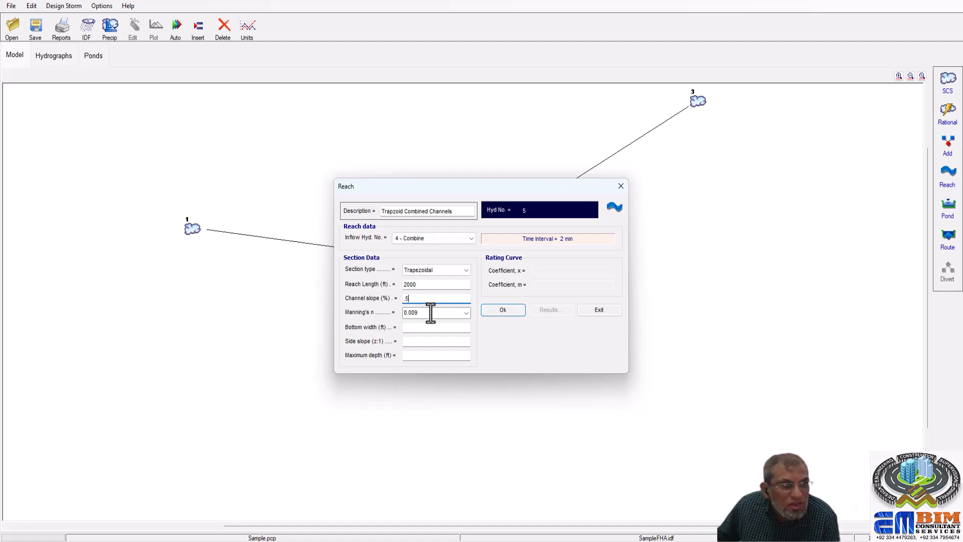
- Set the reach's Manning's n to 0.050 and its bottom width to 10 ft
click(426, 313)
click(463, 315)
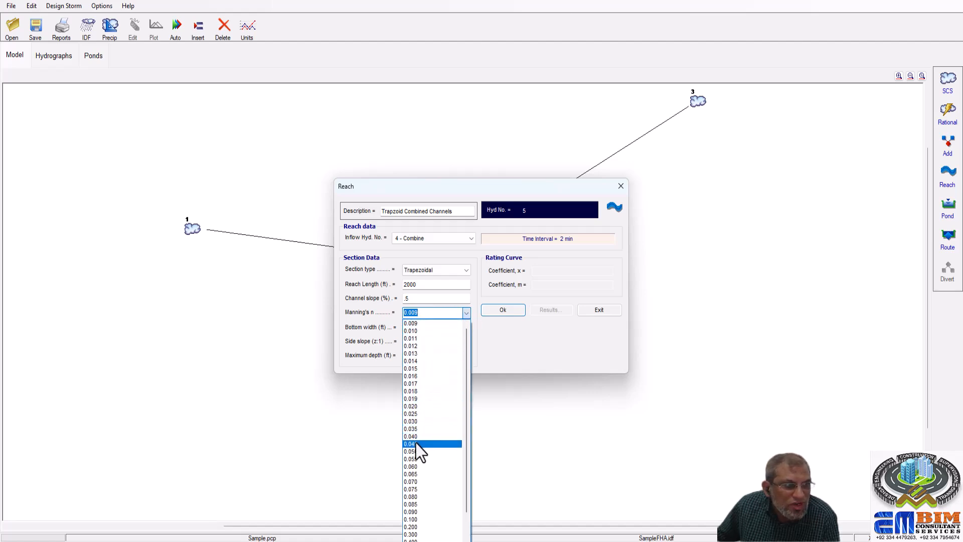
click(416, 458)
click(466, 313)
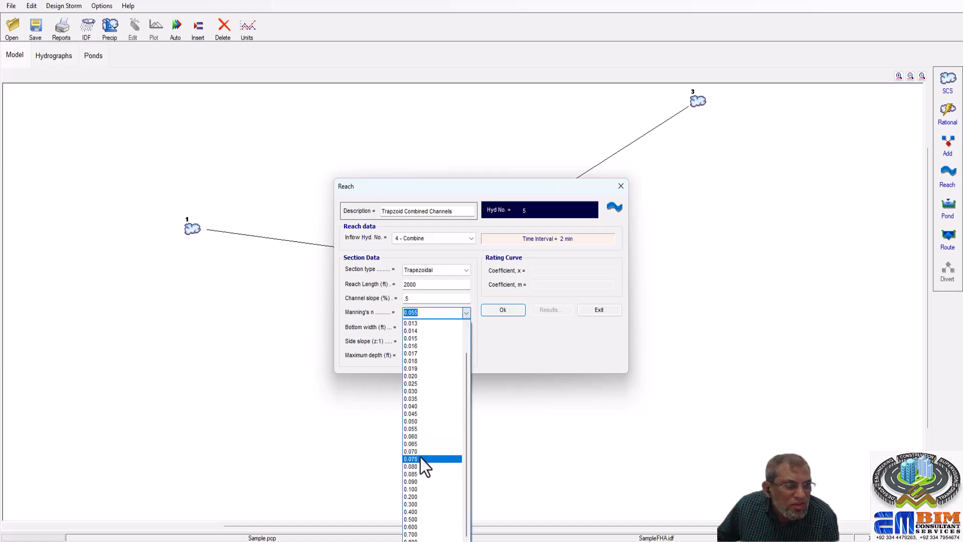
click(413, 421)
click(425, 328)
text(10)
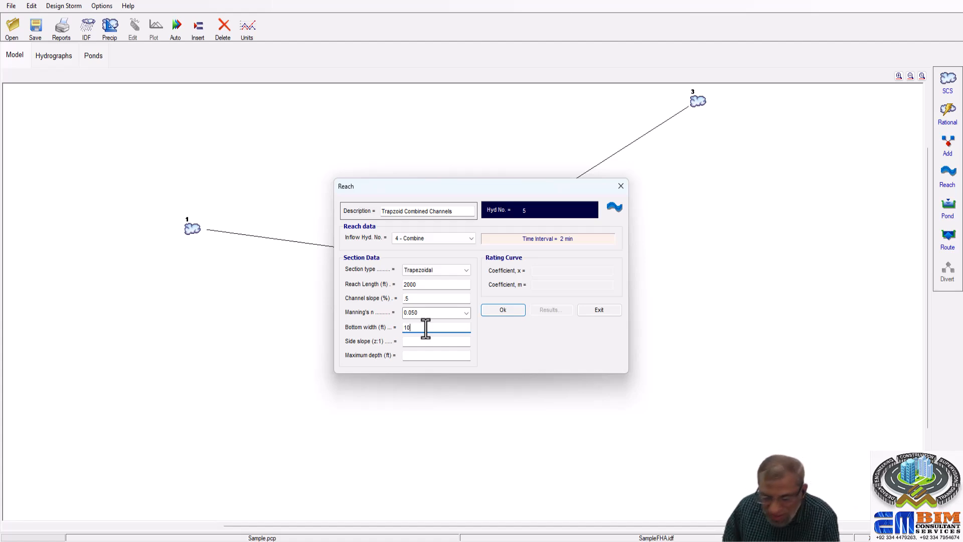
- Set the trapezoidal reach's side slope to 3 (z:1) and its maximum depth to 5 ft
click(429, 341)
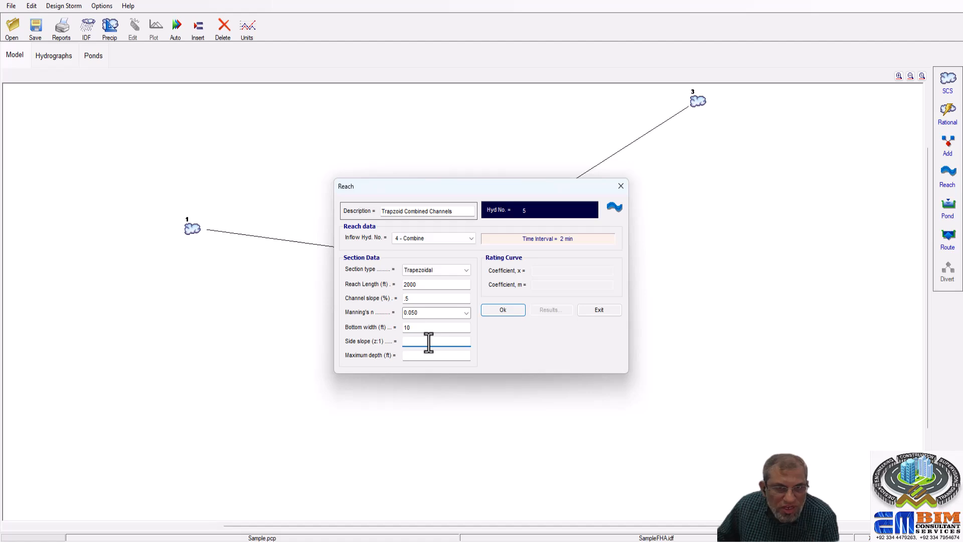
text(3)
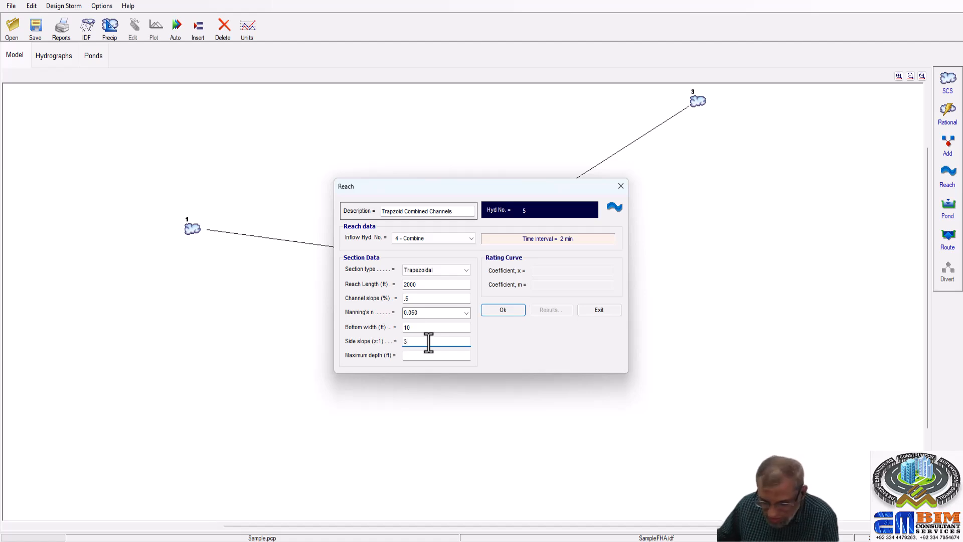
click(411, 357)
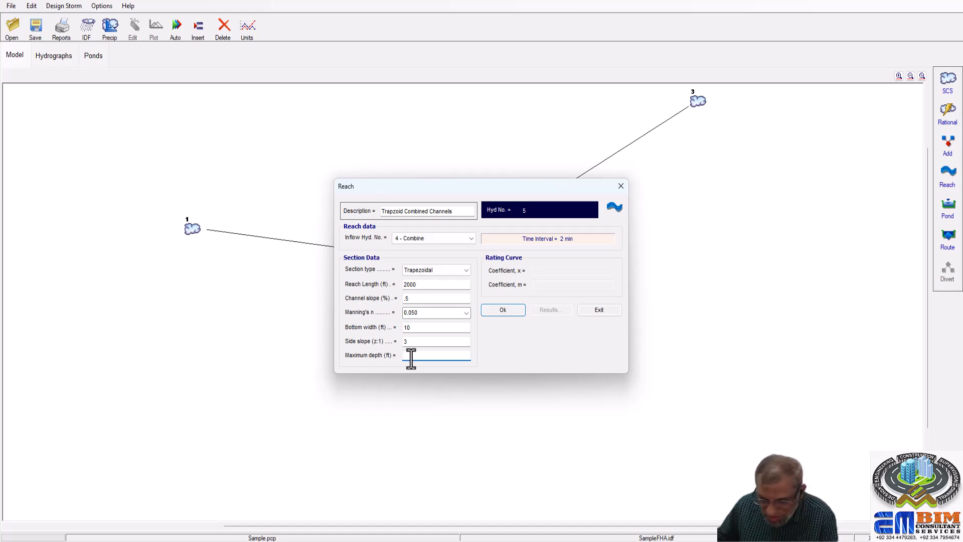
text(5)
- Compute the reach routing and examine the resulting hydrograph plot and its outflow table around the peak
click(506, 311)
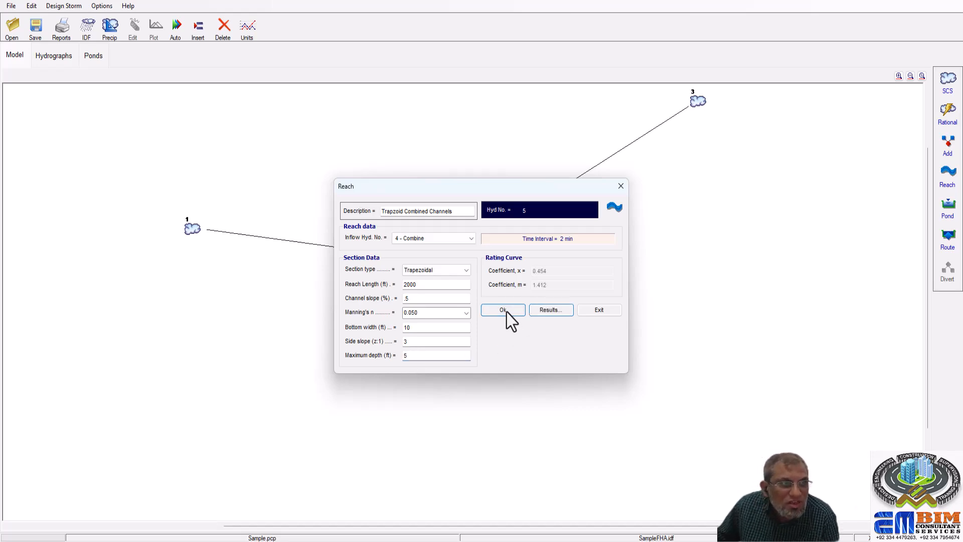
click(550, 311)
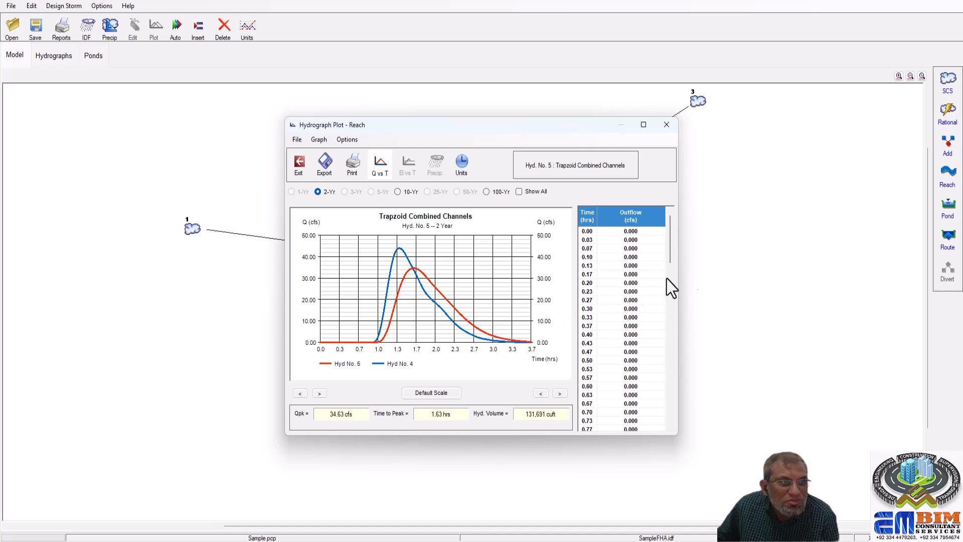
drag(672, 246, 668, 305)
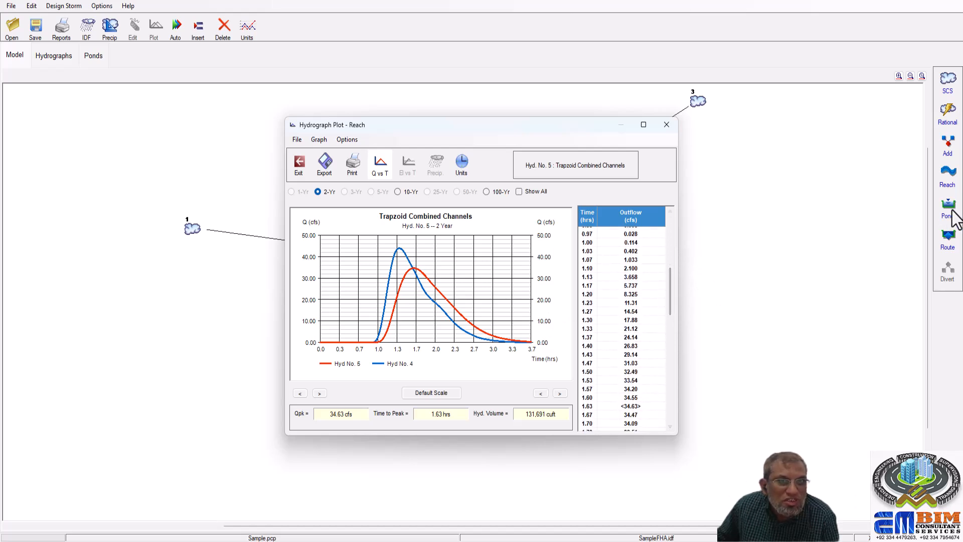